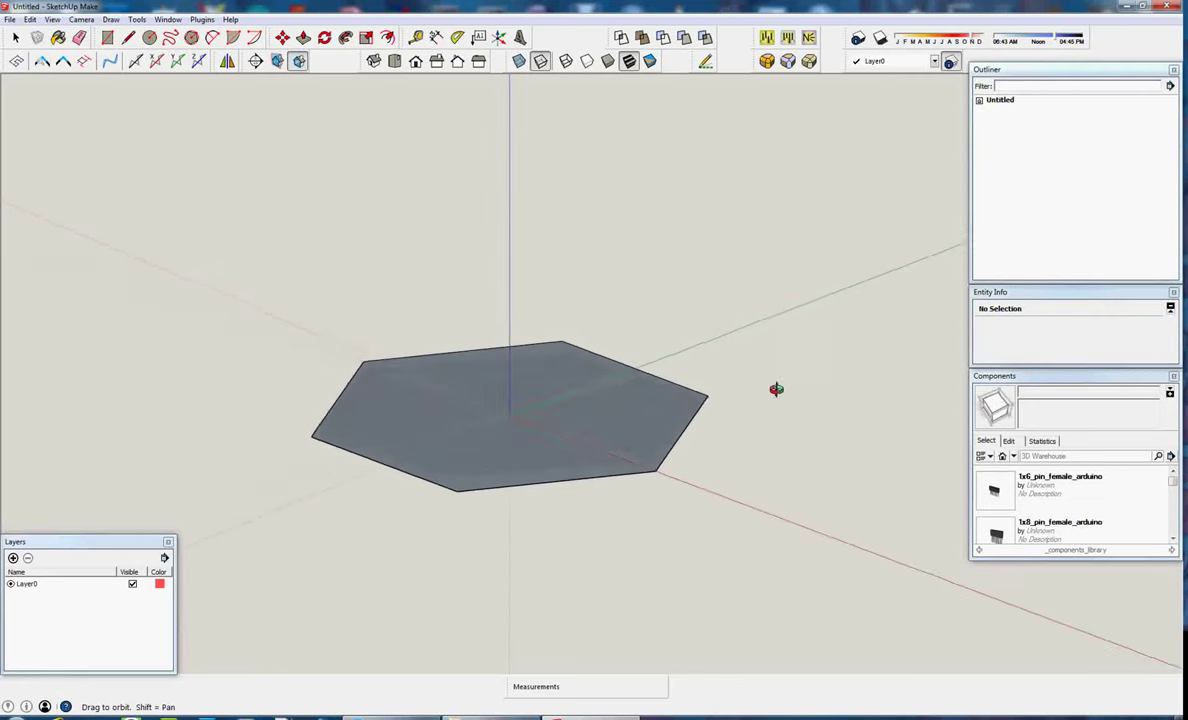
Push/Pull the hexagon face up into a prism about 38.4 mm tall.
key(space)
key(p)
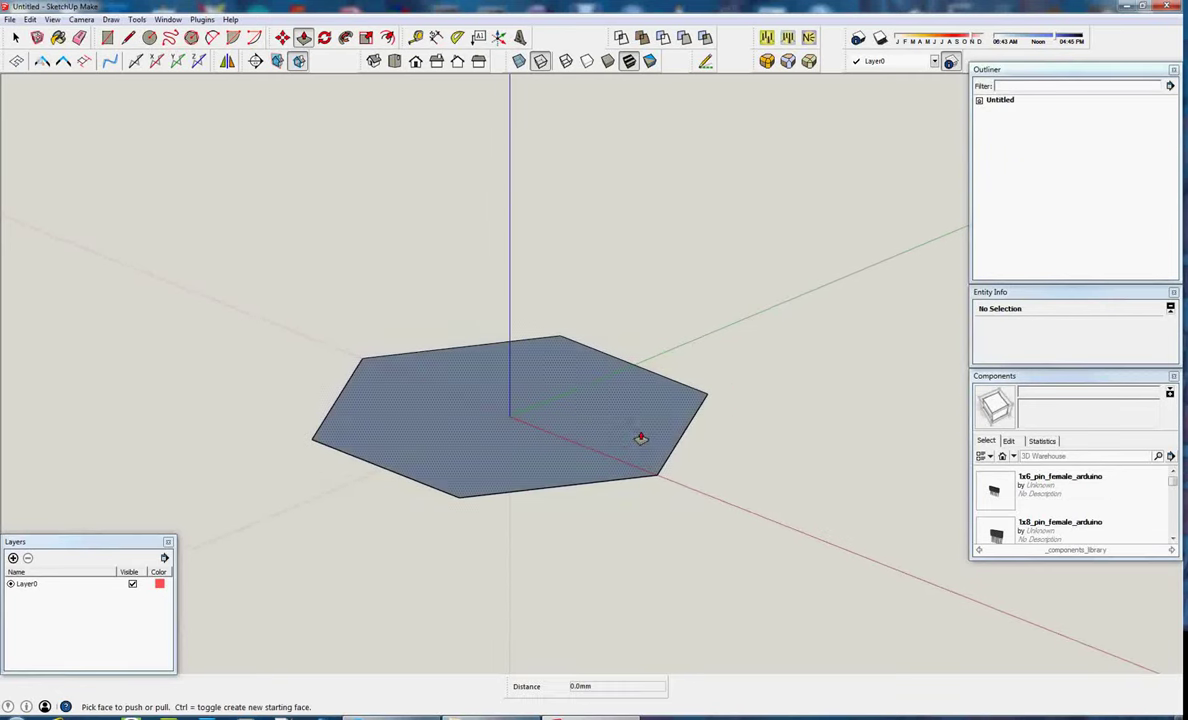
click(639, 434)
click(649, 295)
key(space)
mouse_move(688, 348)
middle_down()
mouse_move(745, 358)
mouse_move(783, 134)
middle_up()
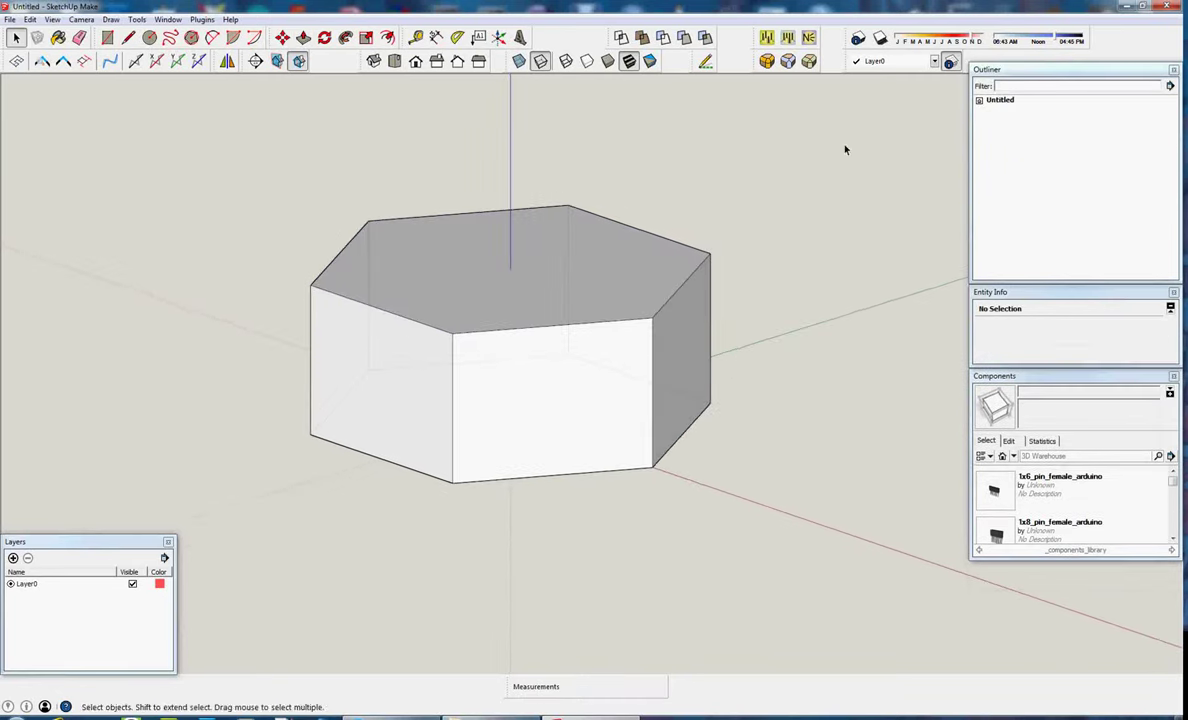
Start Round Corner and pick the first four vertical edges of the prism.
click(767, 62)
click(652, 406)
click(455, 411)
mouse_move(459, 411)
middle_down()
mouse_move(597, 459)
mouse_move(867, 437)
mouse_move(517, 441)
mouse_move(748, 459)
mouse_move(467, 459)
mouse_move(469, 469)
mouse_move(720, 467)
middle_up()
click(481, 440)
click(508, 461)
Add the last two vertical edges and apply the 5.0 mm, 8-segment rounding.
mouse_move(552, 454)
middle_down()
mouse_move(533, 461)
mouse_move(795, 477)
mouse_move(520, 472)
mouse_move(604, 551)
mouse_move(773, 480)
middle_up()
click(533, 486)
click(520, 472)
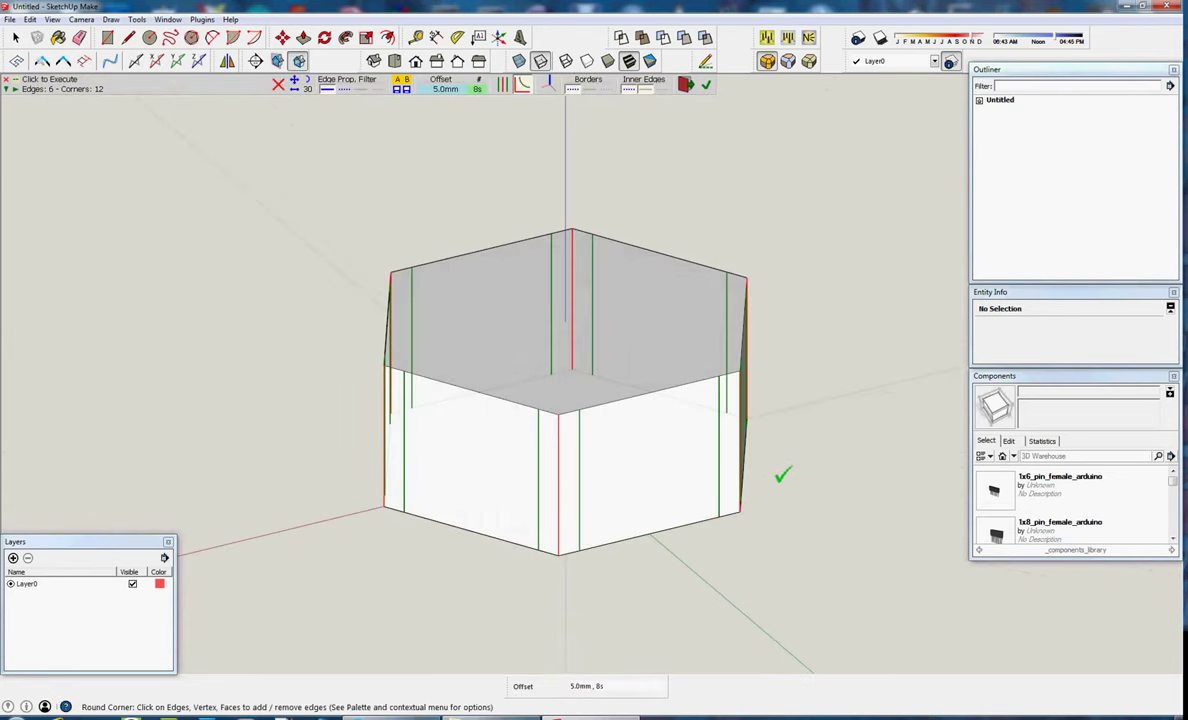
click(782, 475)
middle_drag(676, 482, 345, 334)
key(space)
key(ctrl+z)
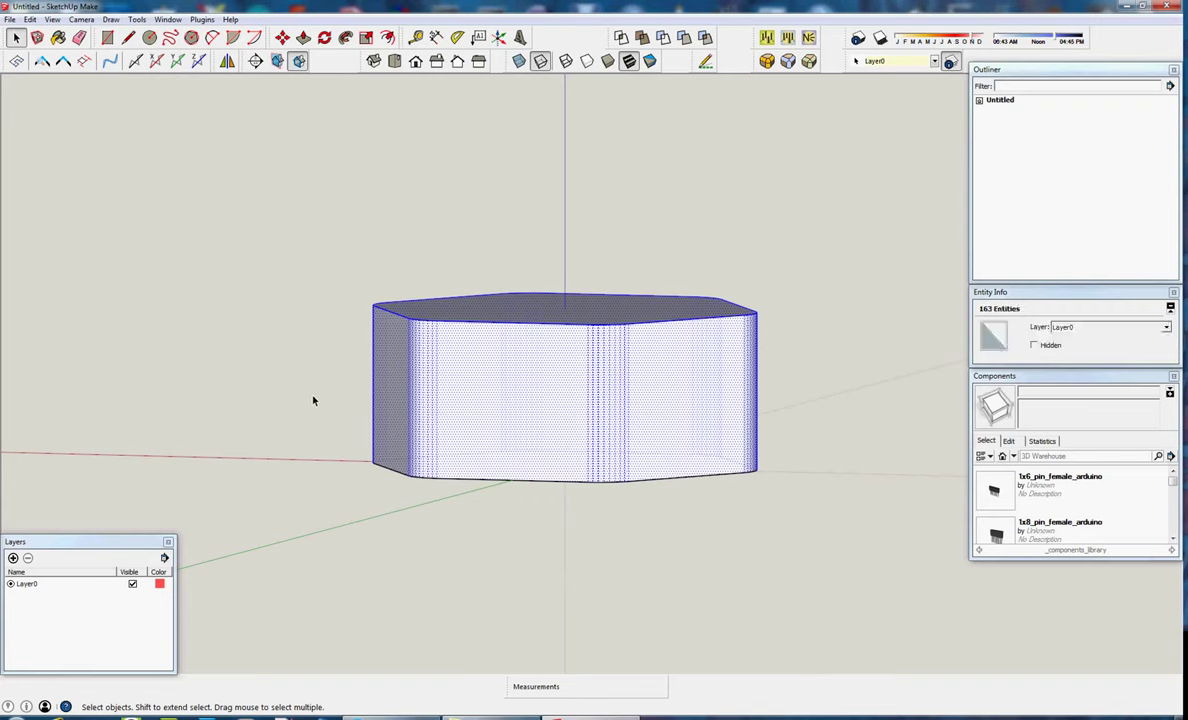
Undo back to the flat rounded hexagon base and zoom in on its edge.
key(ctrl+z)
middle_drag(416, 424, 218, 612)
mouse_move(514, 411)
middle_down()
mouse_move(420, 468)
mouse_move(697, 451)
mouse_move(764, 419)
mouse_move(552, 379)
mouse_move(672, 422)
middle_up()
scroll(672, 422, up, 3)
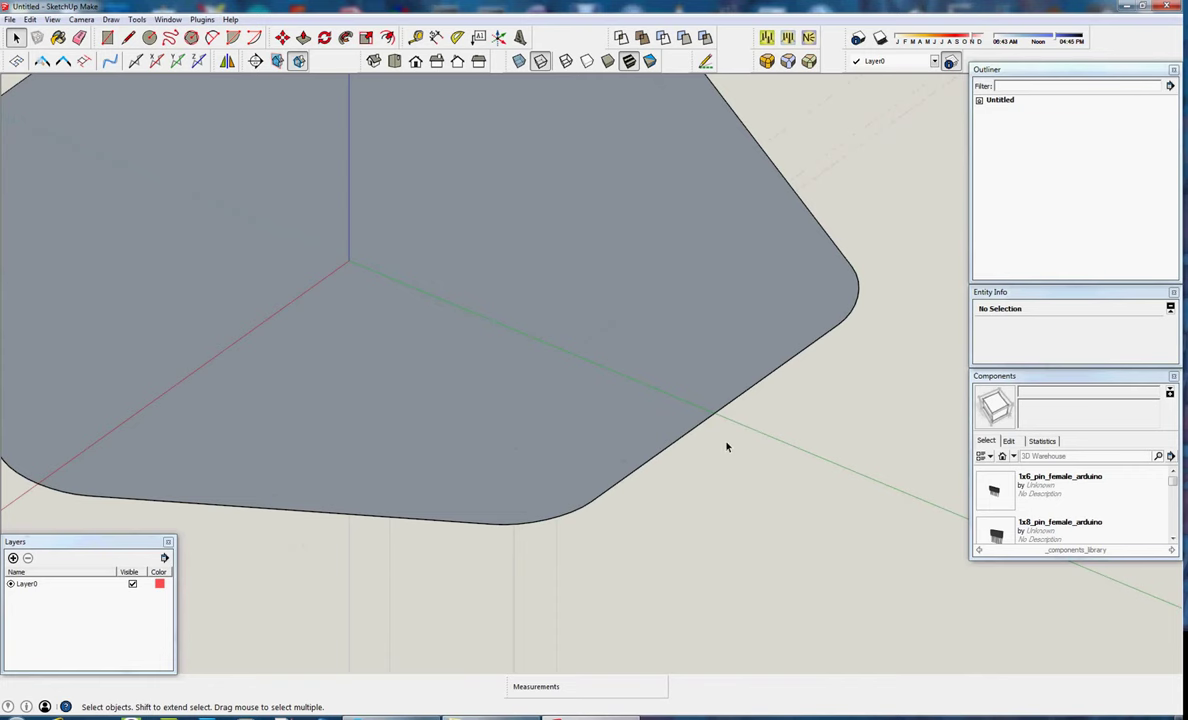
Draw 3 mm lines from the edge point along the green axis and up the blue axis.
key(l)
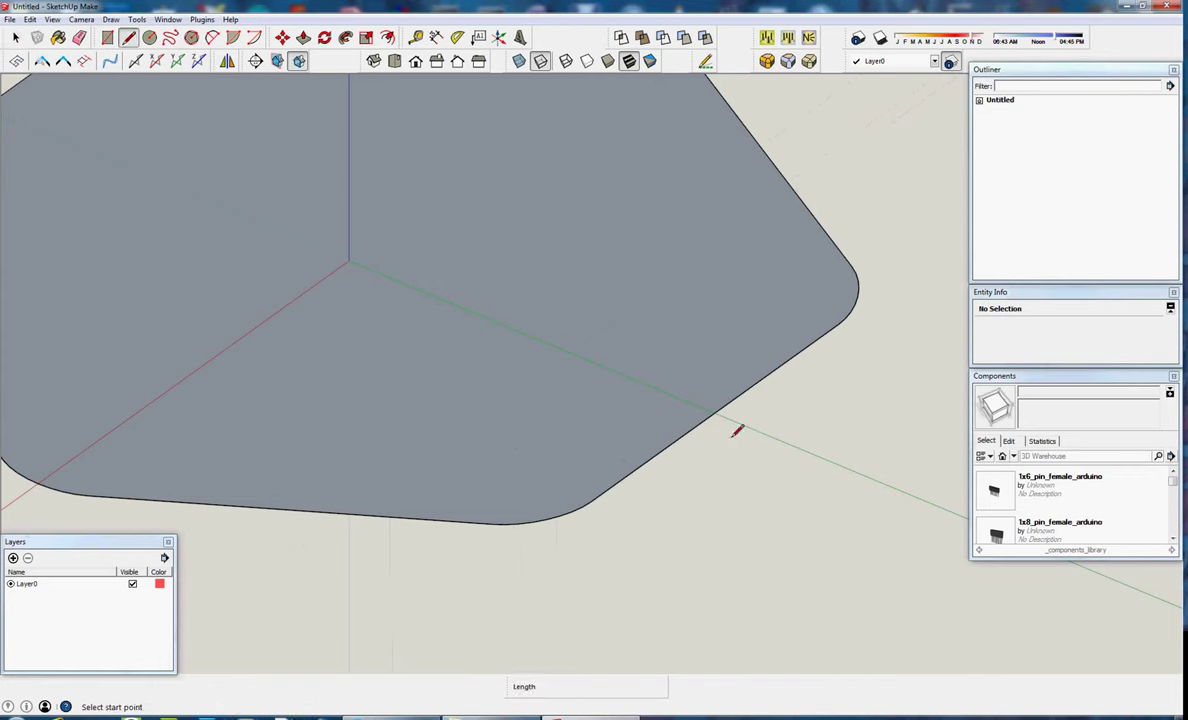
click(714, 412)
text(3)
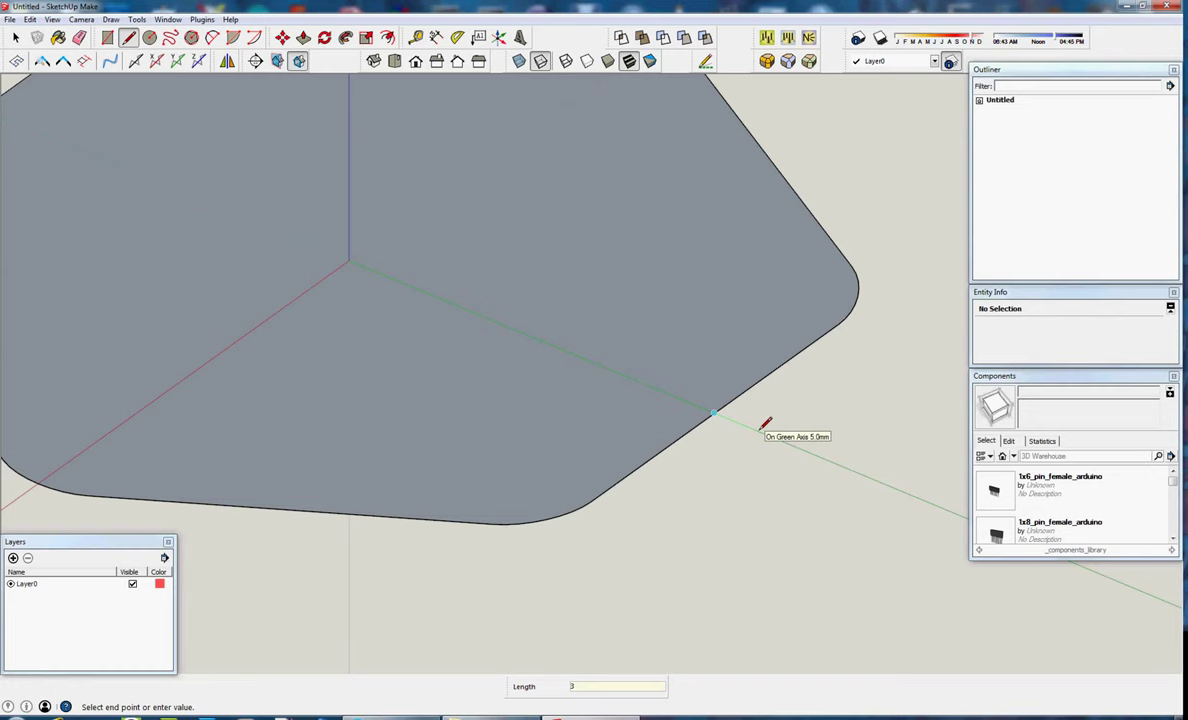
key(Return)
key(space)
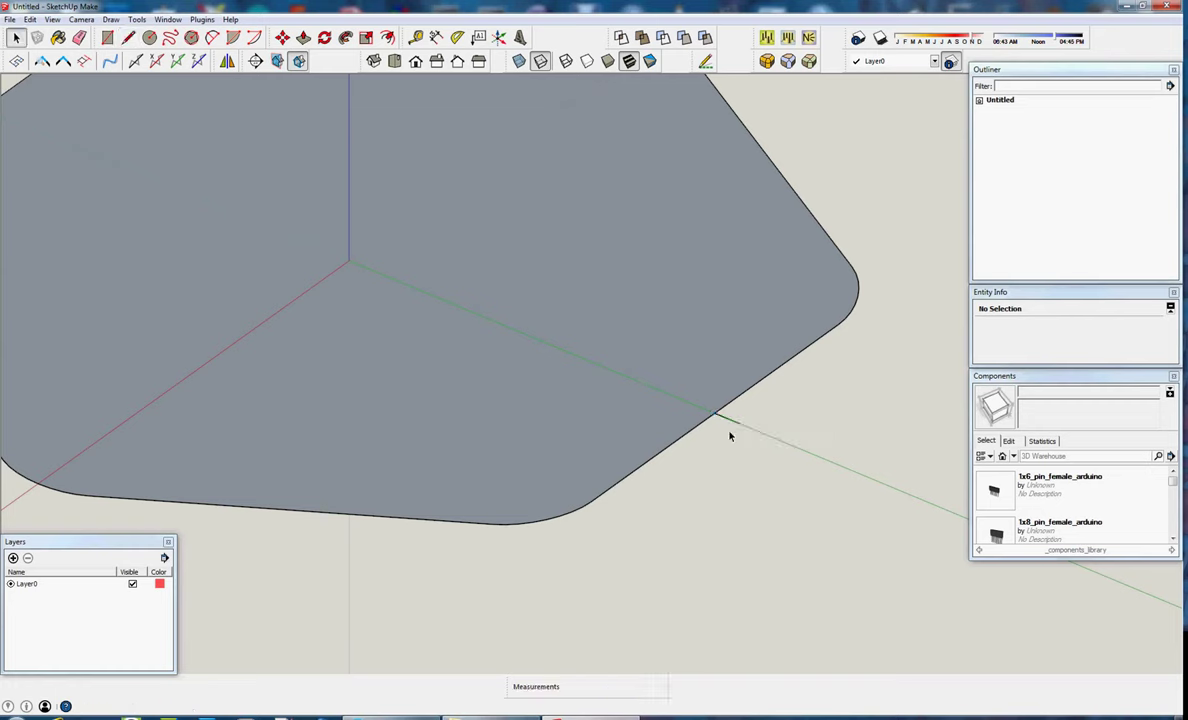
key(l)
click(714, 413)
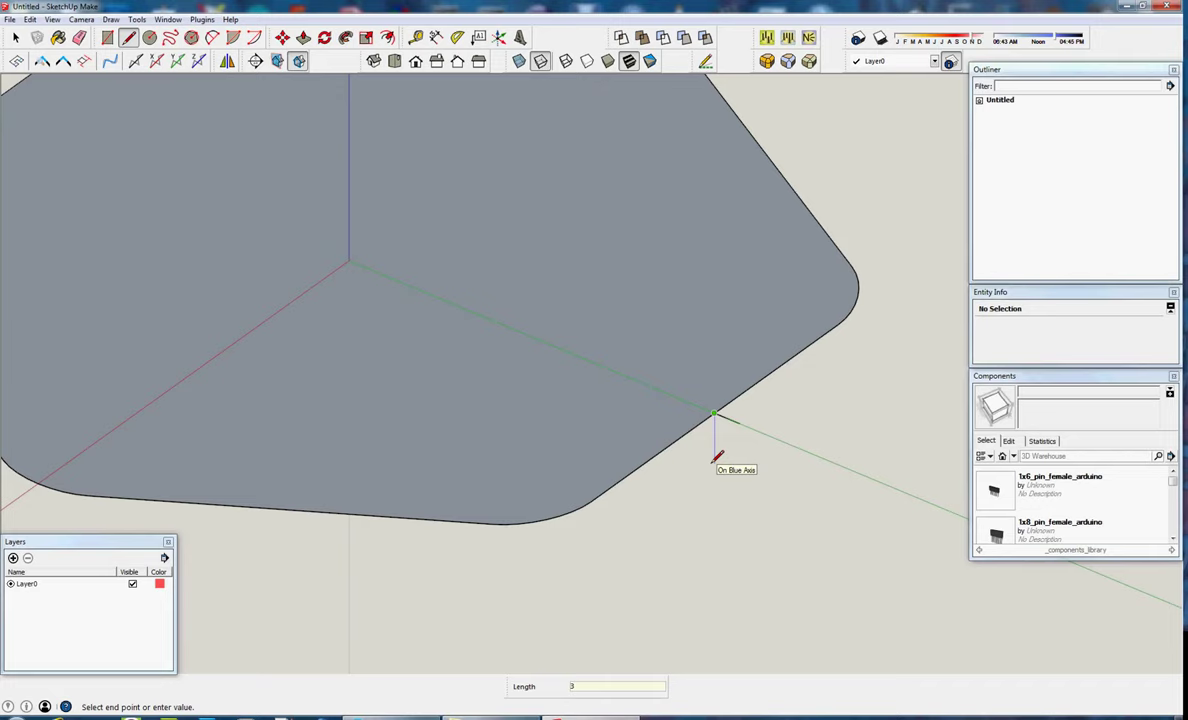
key(Return)
Close the two 3 mm lines into a small right-triangle profile face.
middle_drag(755, 450, 724, 411)
scroll(755, 416, up, 2)
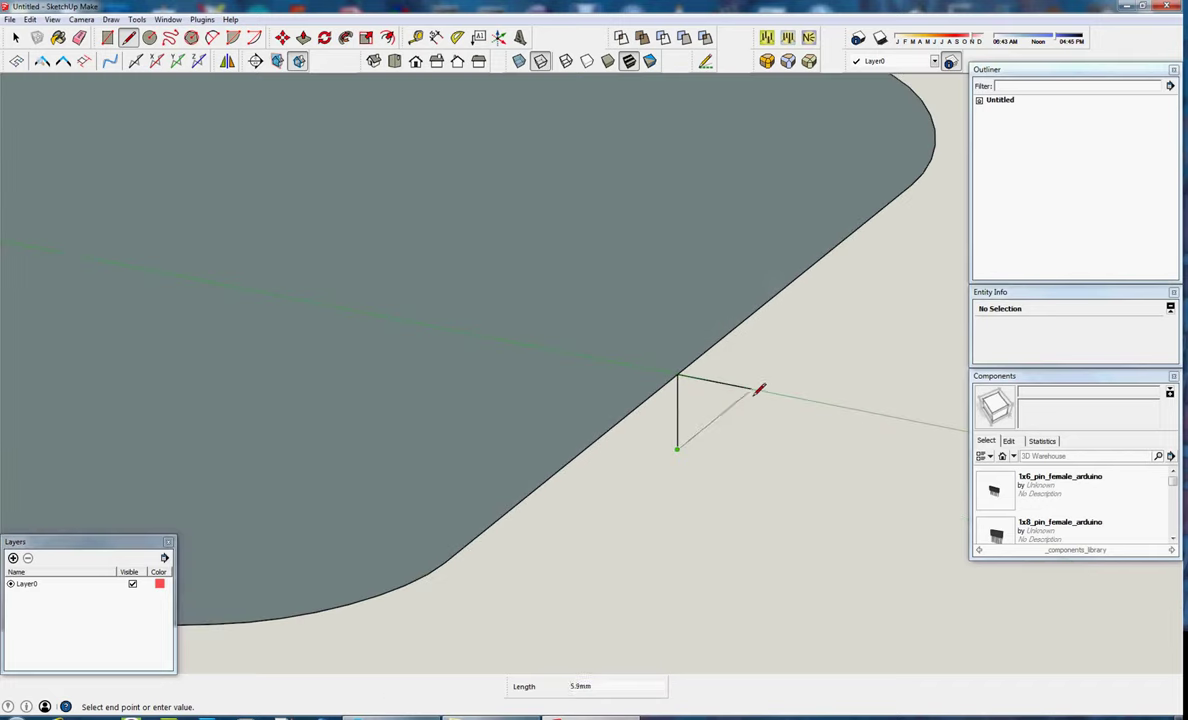
click(757, 384)
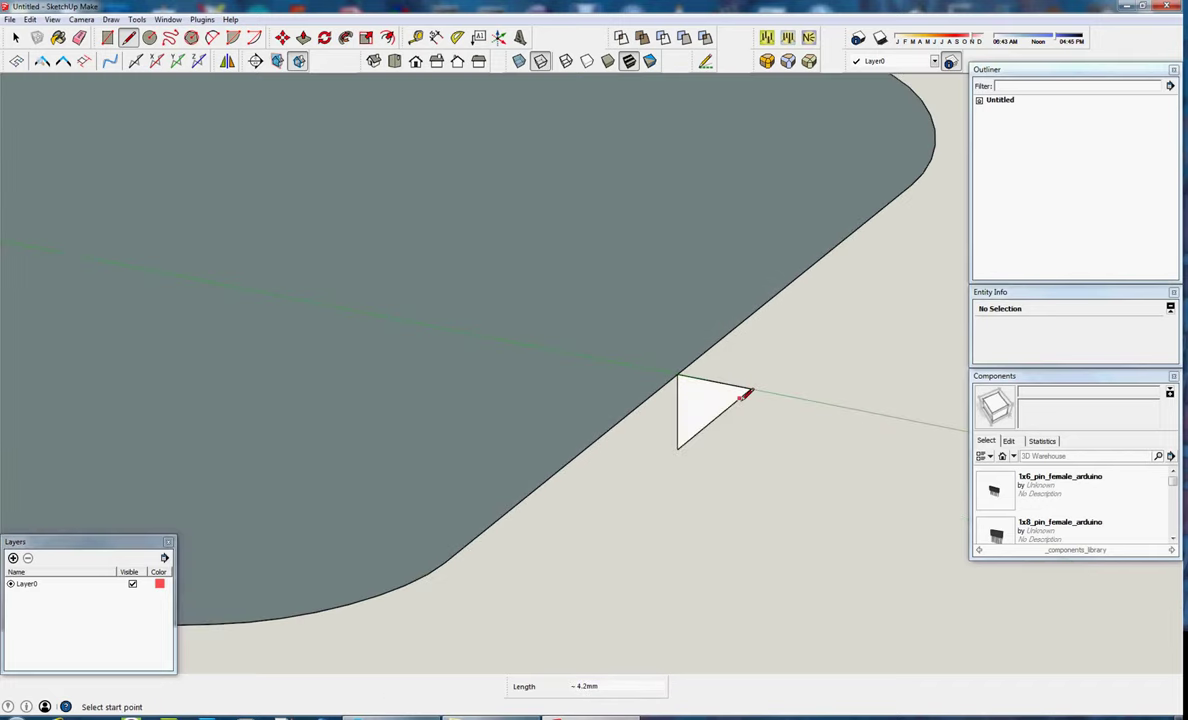
scroll(740, 420, down, 3)
key(space)
scroll(730, 453, down, 1)
Window-select all 55 edges of the rounded hexagon outline, about 293.0 mm in total.
scroll(730, 453, down, 1)
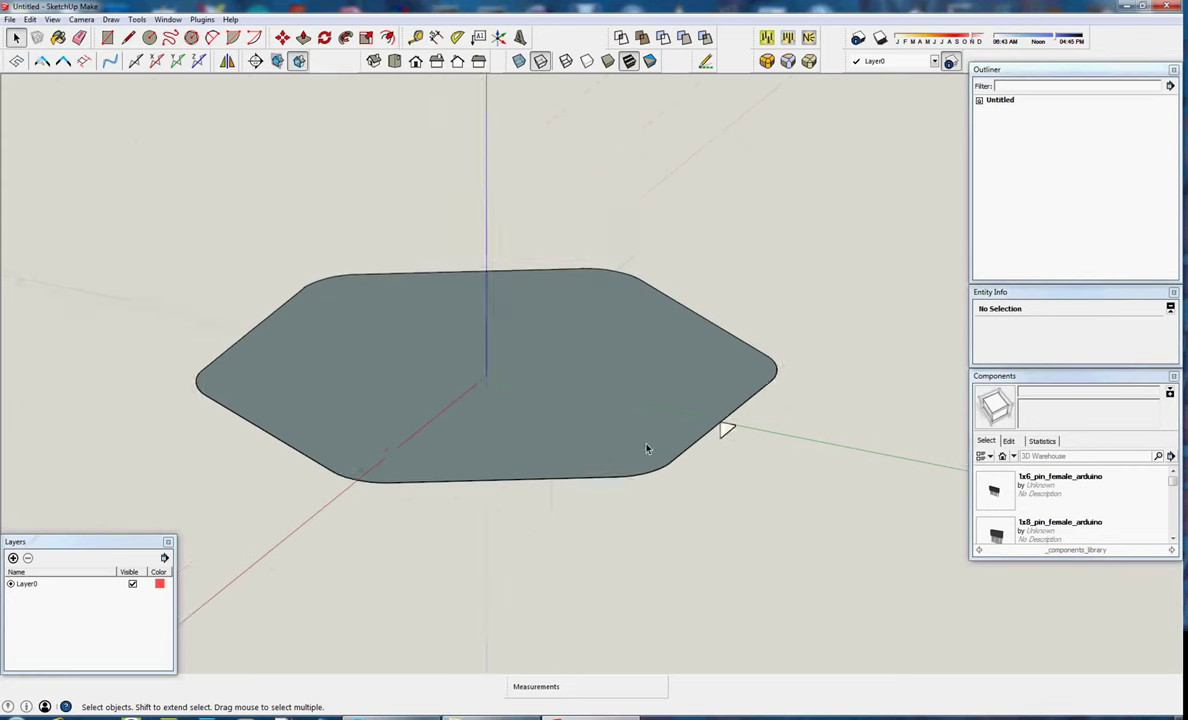
middle_drag(618, 445, 764, 283)
drag(535, 408, 727, 400)
scroll(725, 400, up, 2)
scroll(725, 400, up, 2)
scroll(720, 400, down, 3)
drag(221, 363, 721, 405)
mouse_move(721, 405)
middle_down()
mouse_move(690, 472)
mouse_move(678, 441)
middle_up()
scroll(692, 434, up, 3)
scroll(695, 431, down, 2)
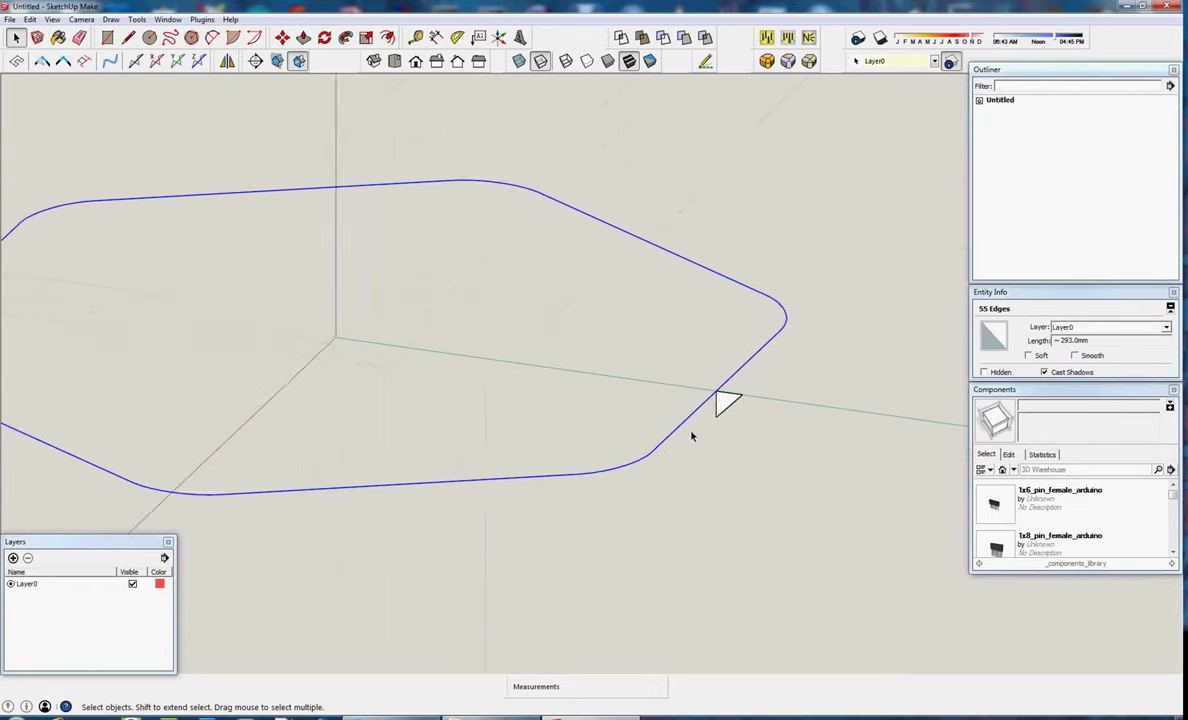
scroll(695, 431, down, 2)
mouse_move(753, 450)
middle_down()
mouse_move(549, 418)
mouse_move(658, 456)
middle_up()
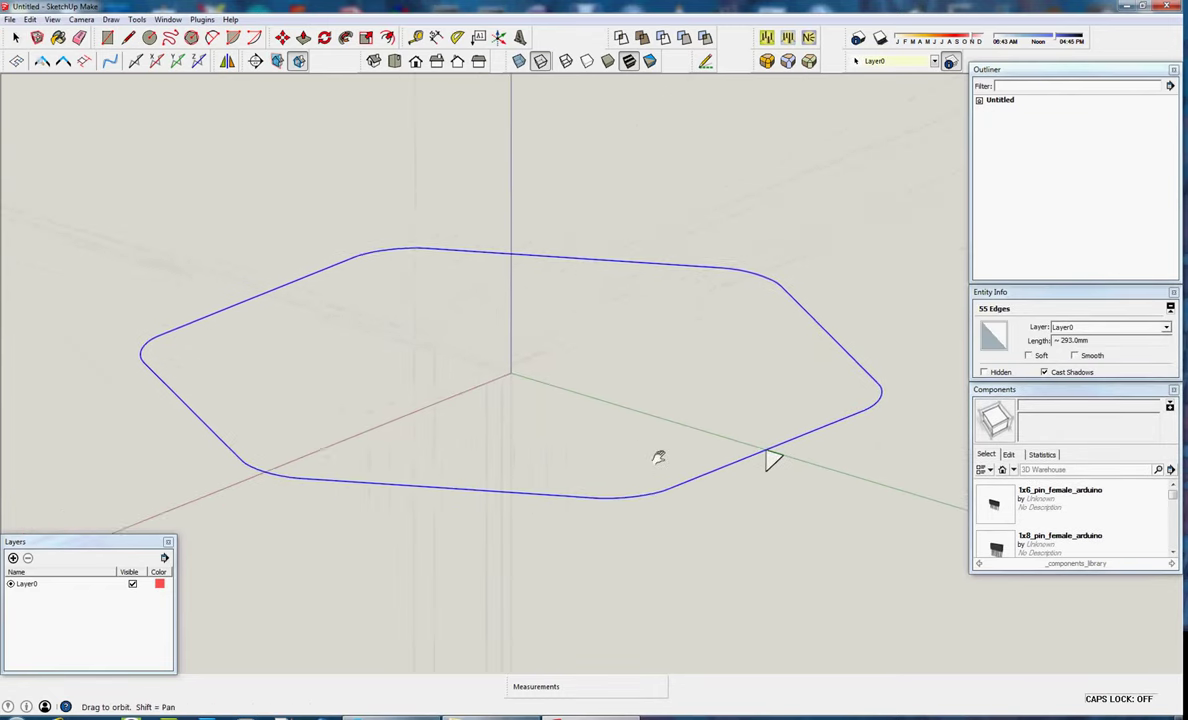
Sweep the triangle face along the selected outline with Tools > Follow Me into a sloped rim.
click(135, 19)
click(100, 138)
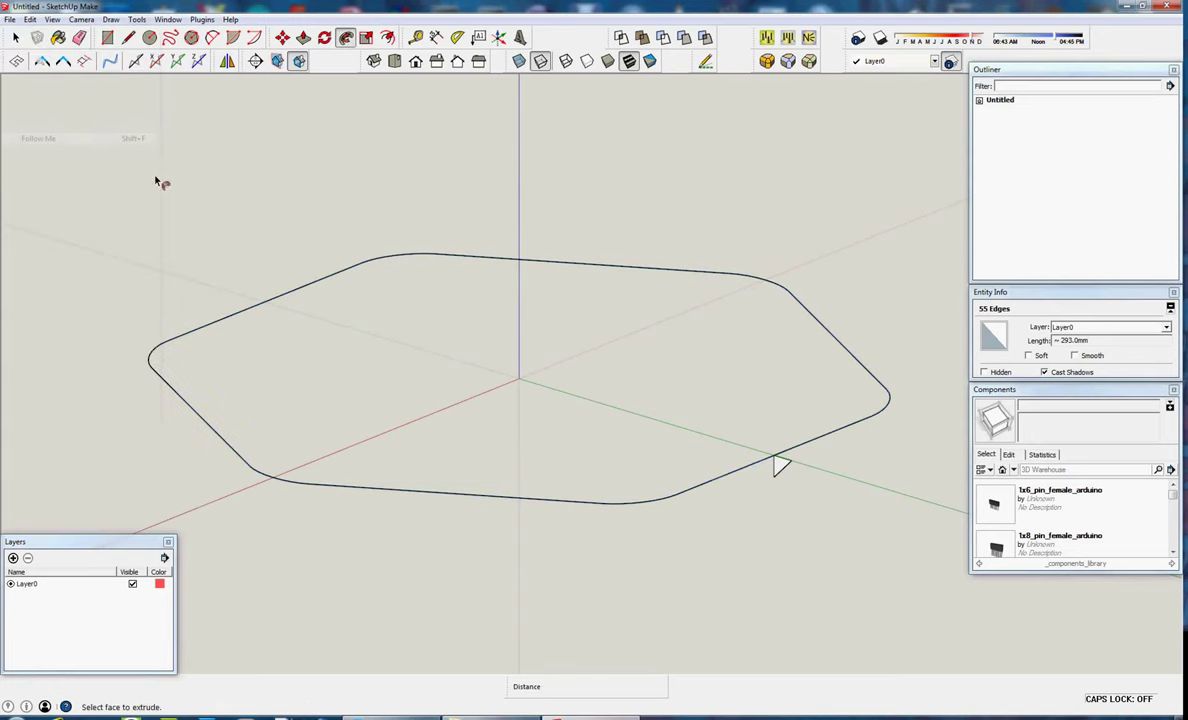
click(776, 468)
key(space)
click(626, 488)
mouse_move(626, 488)
middle_down()
mouse_move(768, 337)
mouse_move(774, 310)
mouse_move(562, 493)
mouse_move(435, 650)
mouse_move(607, 398)
middle_up()
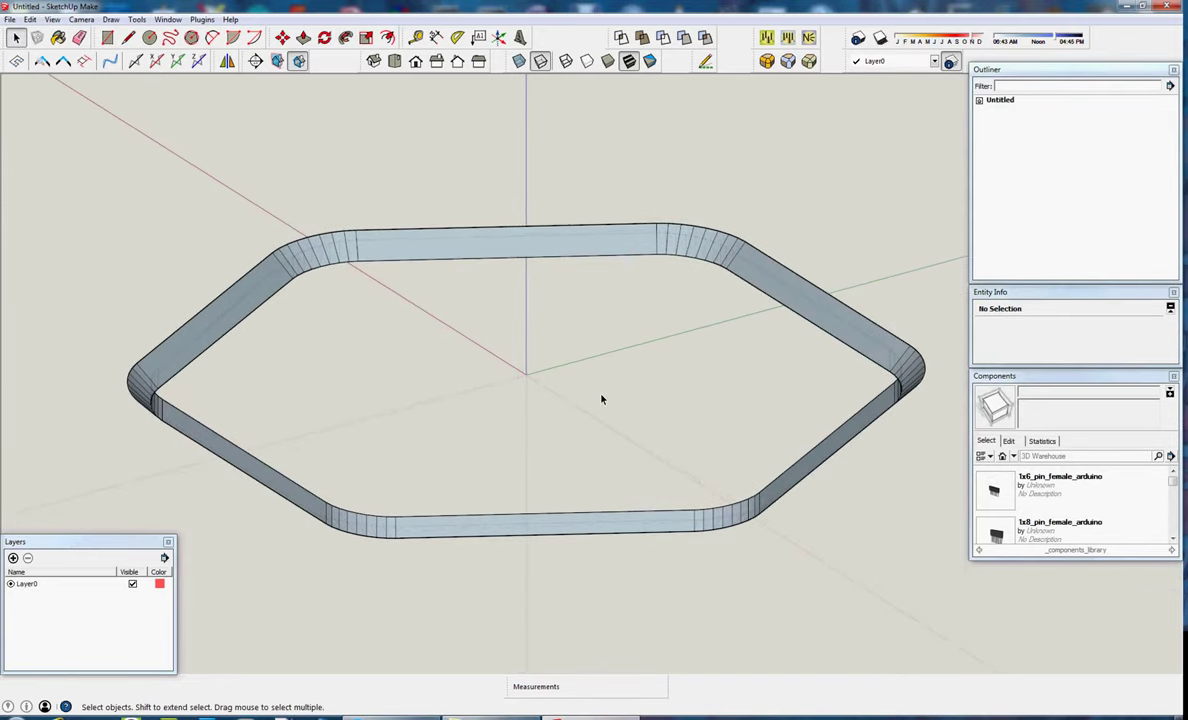
Create a floor face inside the ring with a helper line, then delete the line.
key(l)
click(395, 537)
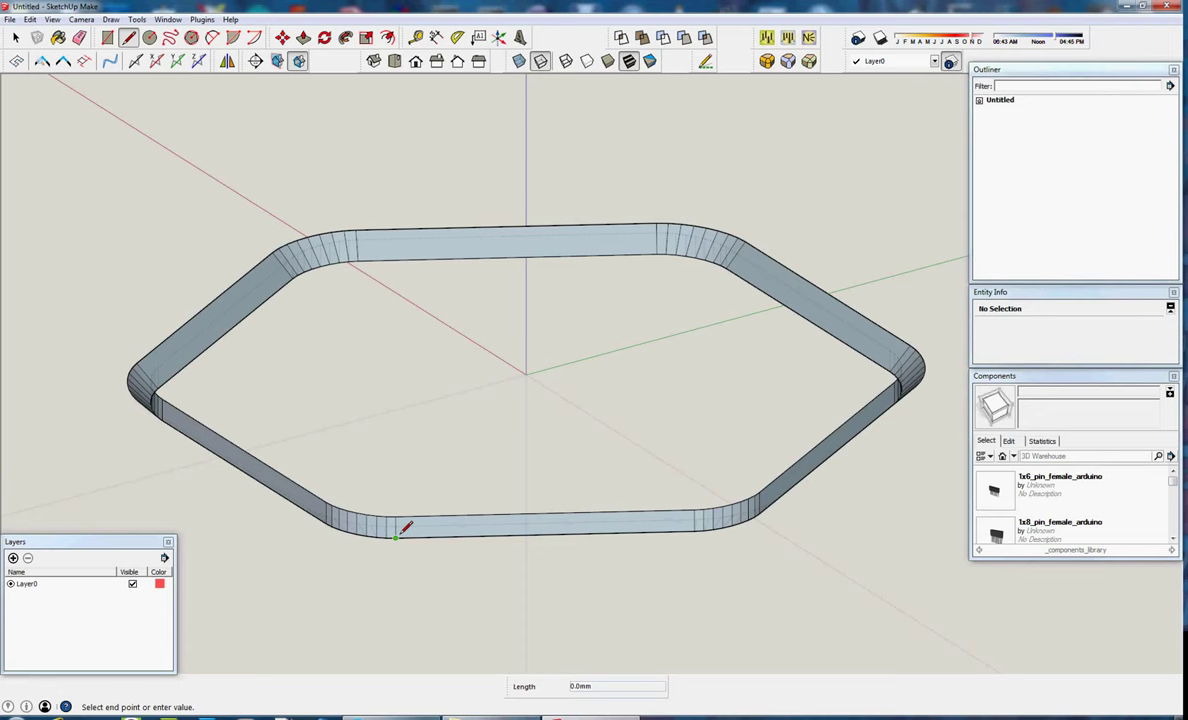
click(359, 261)
key(space)
click(366, 320)
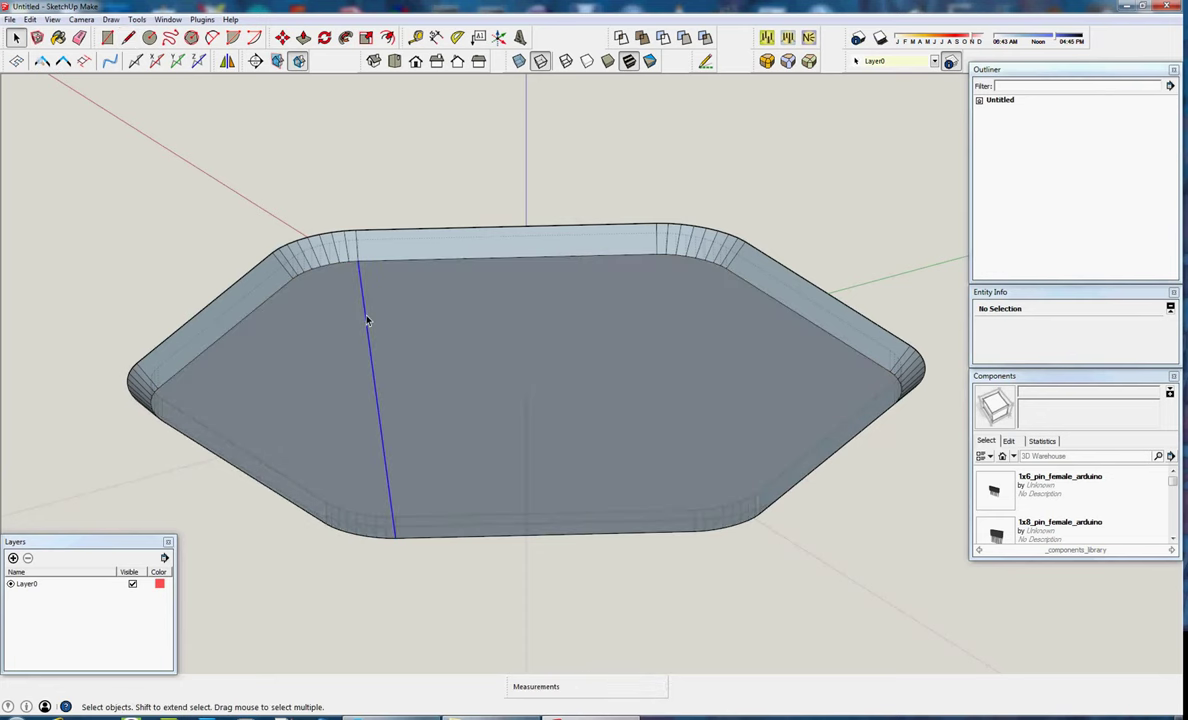
key(Delete)
Push the floor face 11 mm down to form the tray walls.
click(490, 395)
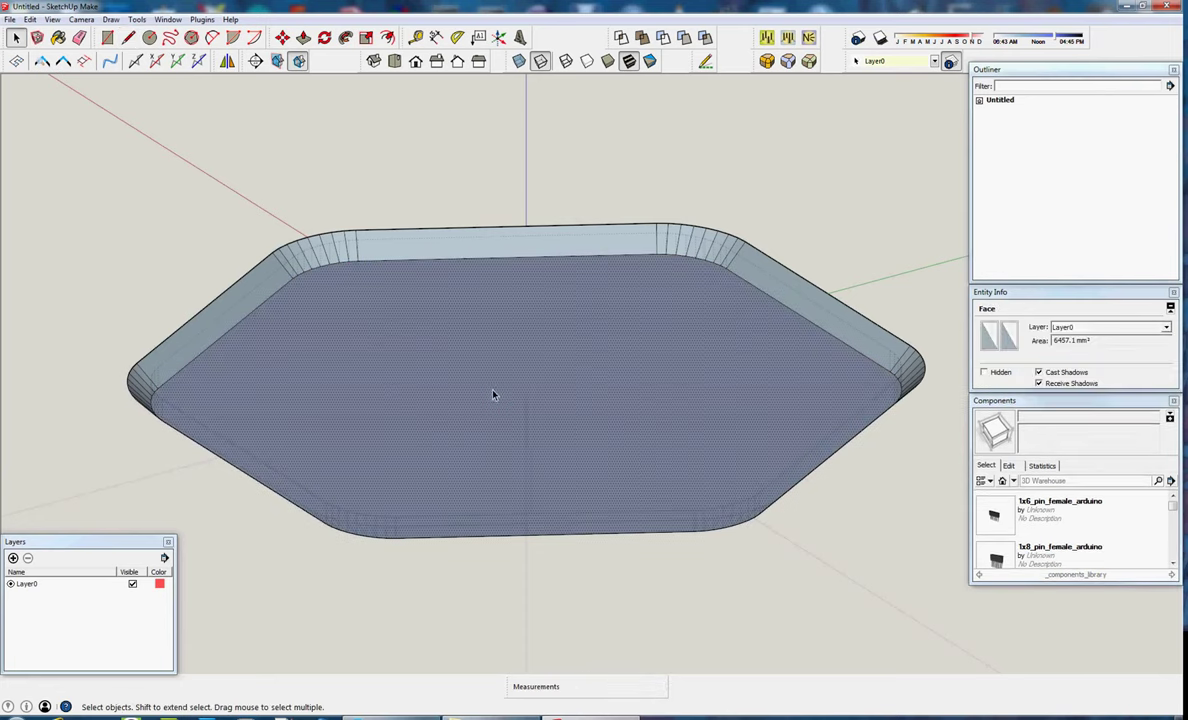
key(p)
click(503, 393)
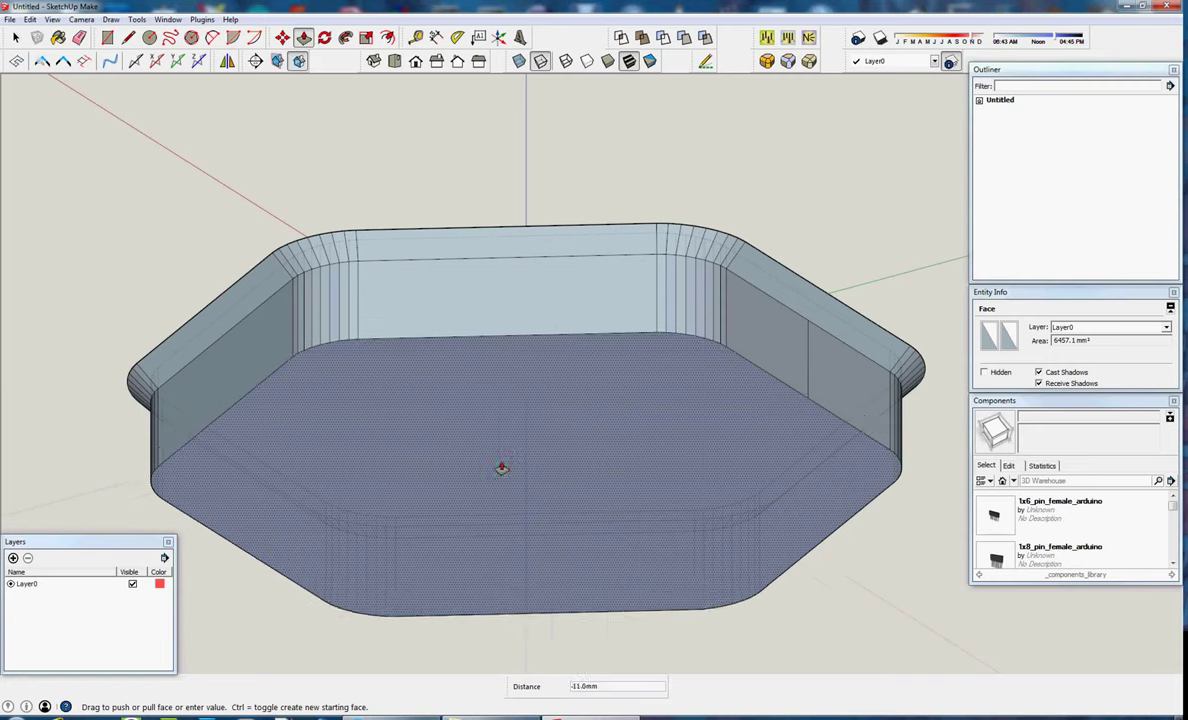
key(Return)
mouse_move(522, 437)
middle_down()
mouse_move(374, 499)
mouse_move(318, 493)
mouse_move(374, 469)
mouse_move(452, 500)
middle_up()
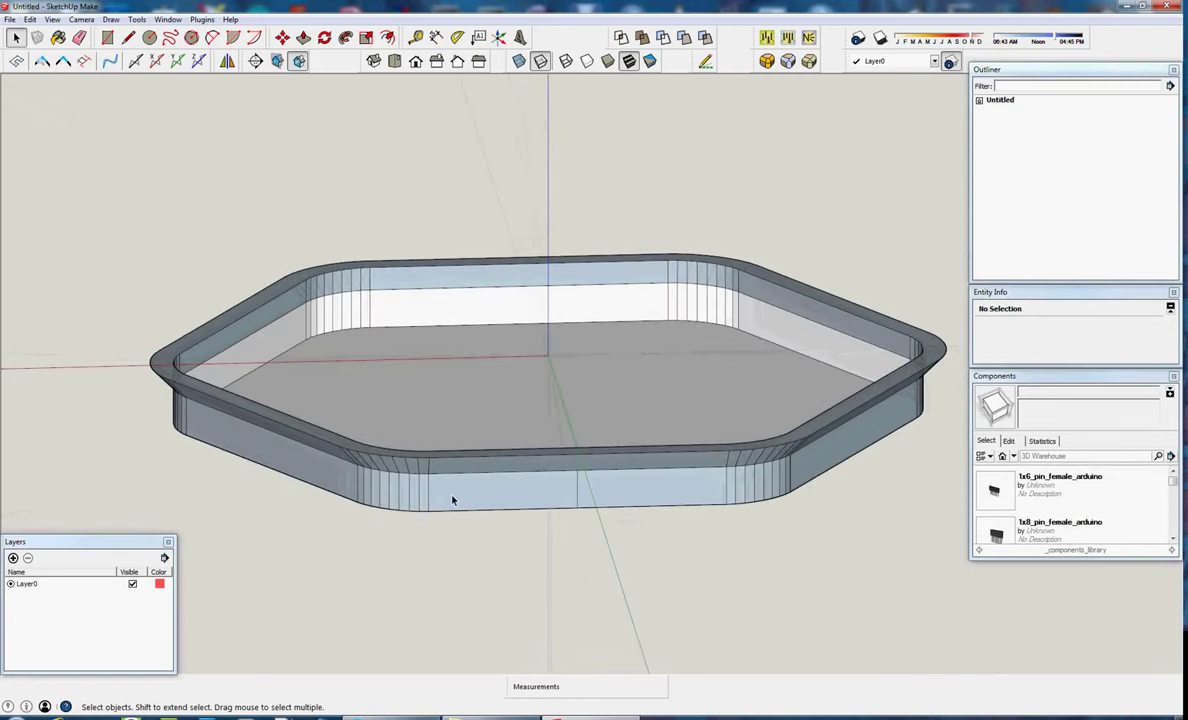
Apply Orient Faces from the back inner wall and from the rim face.
click(461, 280)
right_click(461, 280)
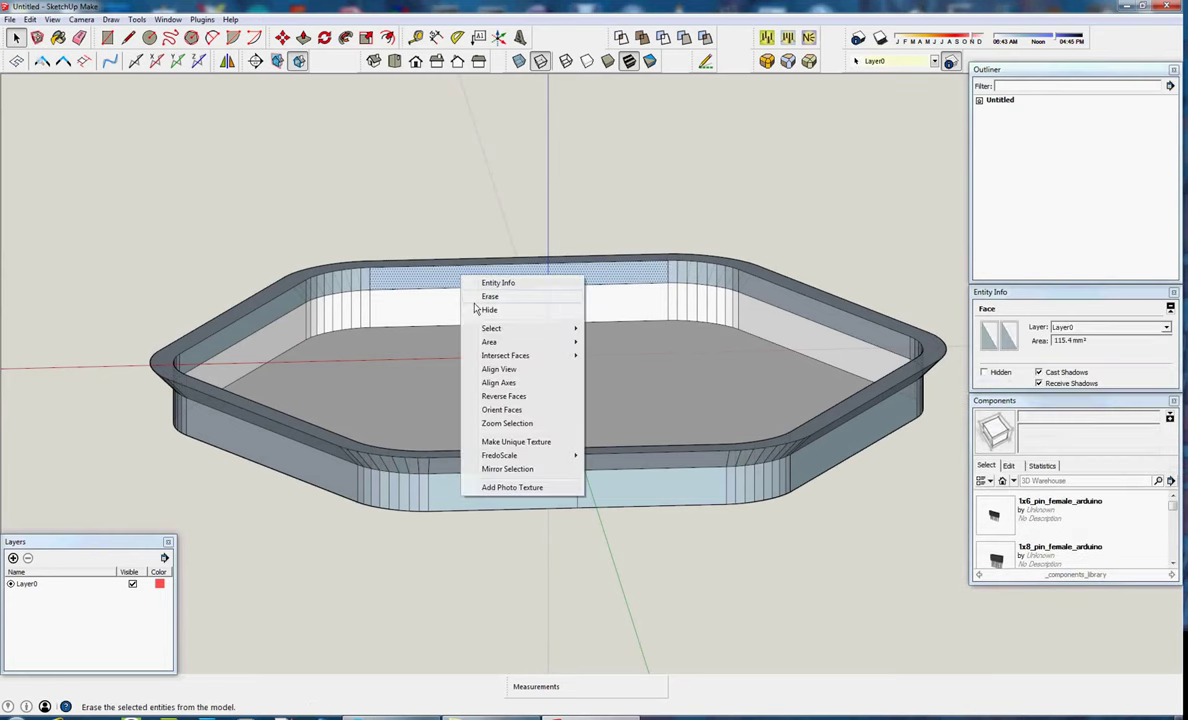
click(490, 412)
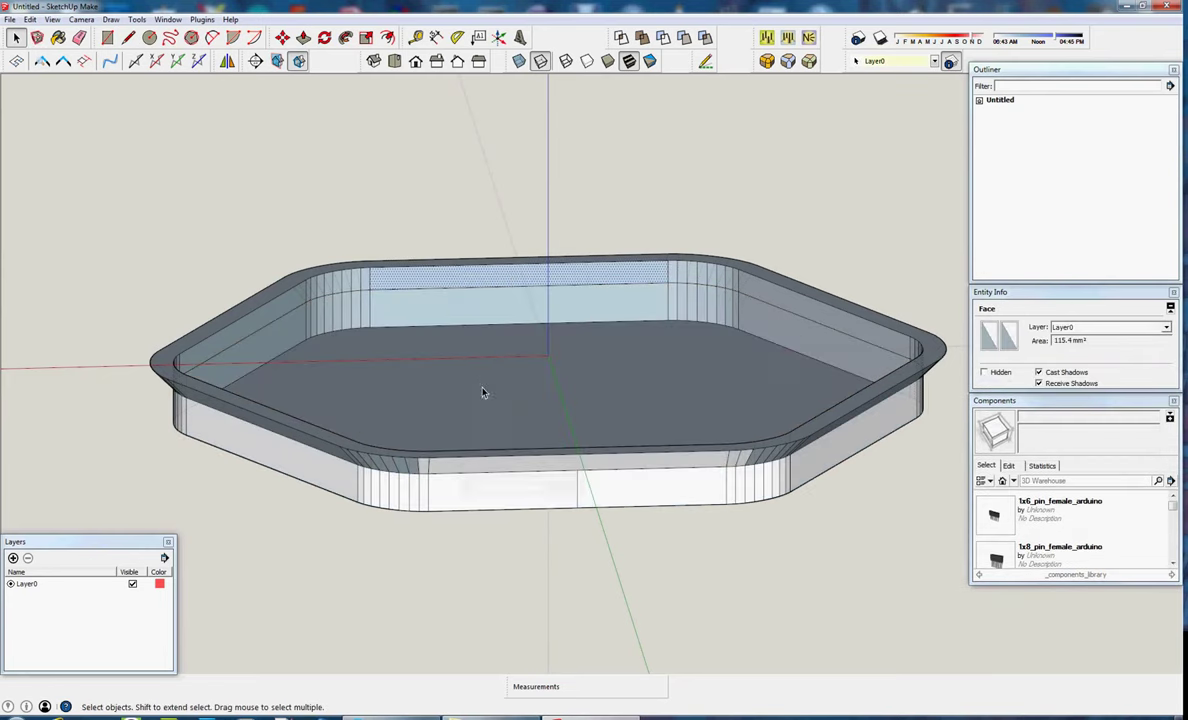
click(469, 565)
mouse_move(721, 537)
middle_down()
mouse_move(689, 410)
mouse_move(671, 411)
middle_up()
right_click(670, 326)
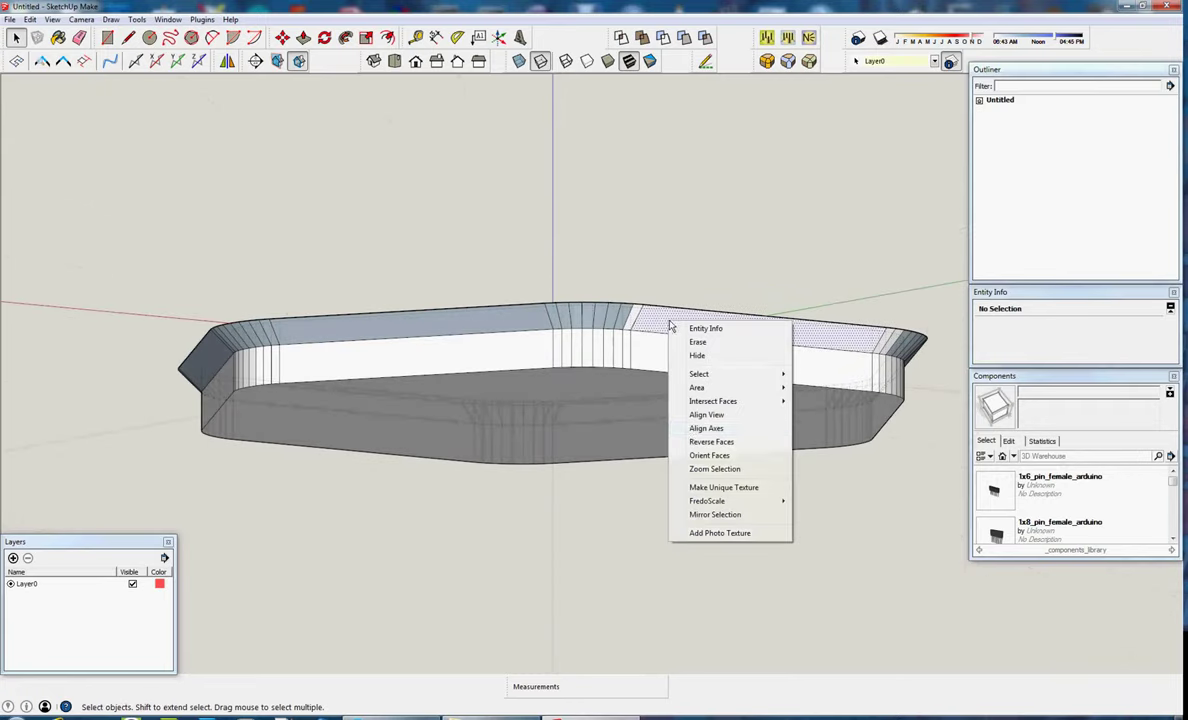
click(702, 455)
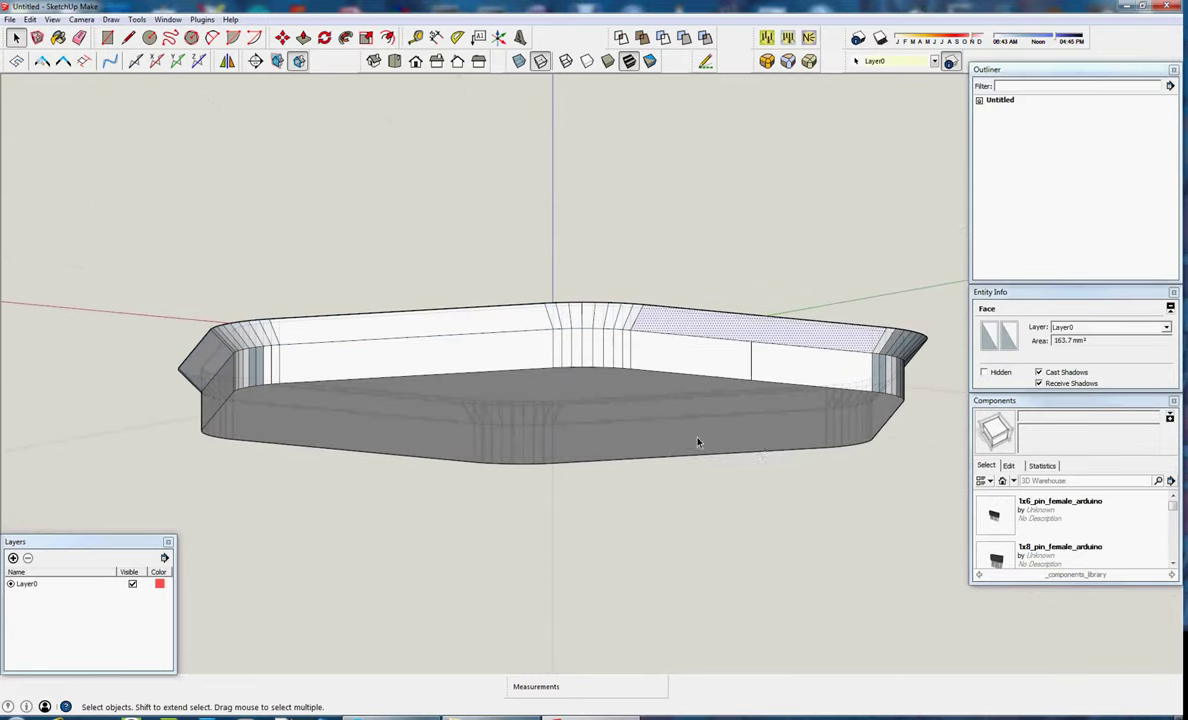
Draw a line across the tray's open top to create a lid face.
middle_drag(736, 444, 458, 350)
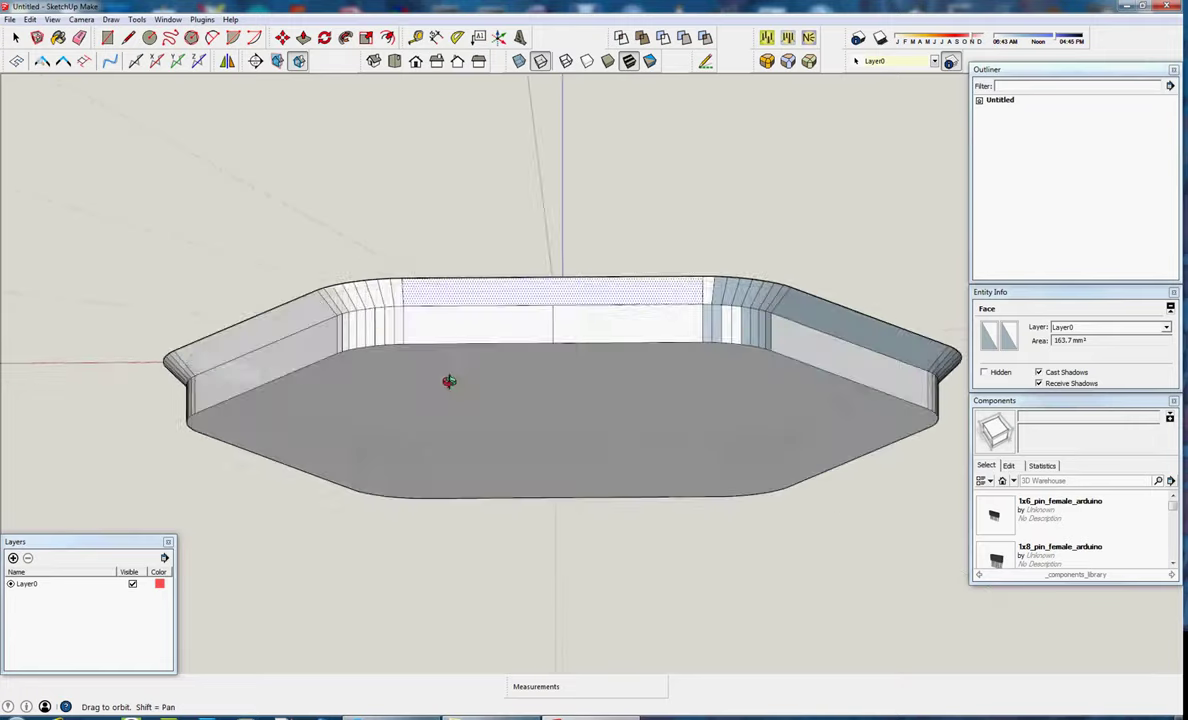
mouse_move(458, 350)
middle_down()
mouse_move(785, 378)
mouse_move(742, 428)
middle_up()
click(785, 378)
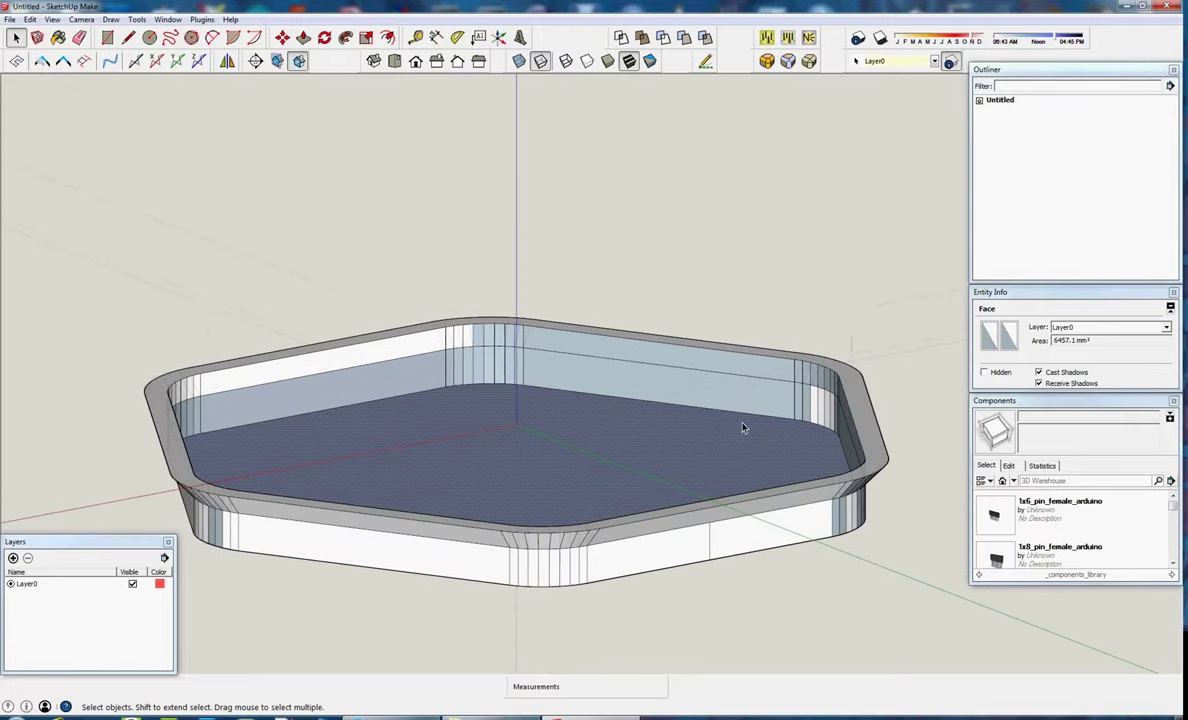
key(l)
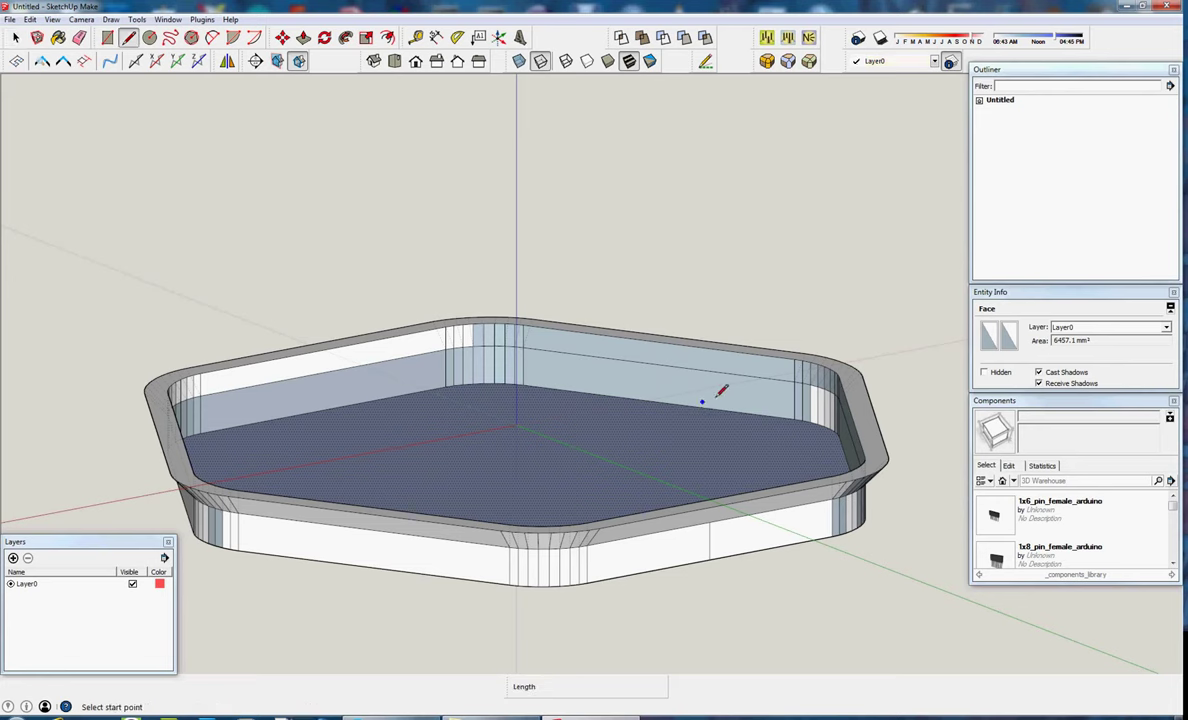
click(800, 355)
middle_drag(695, 410, 247, 498)
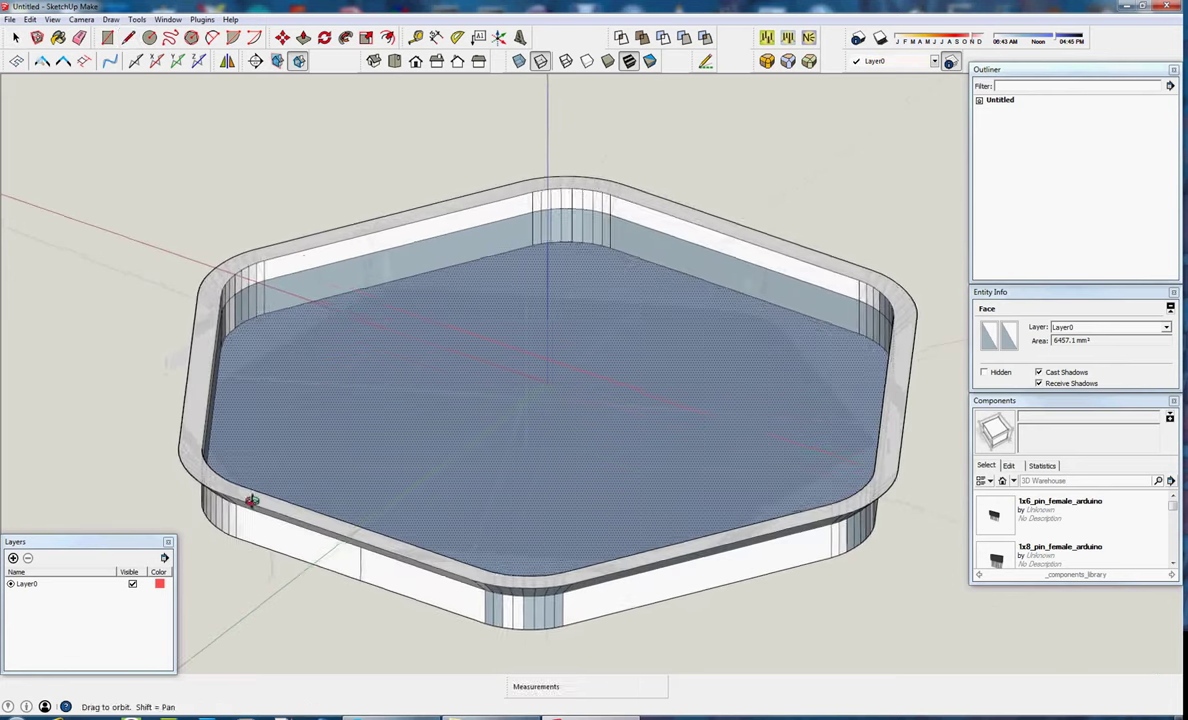
key(space)
mouse_move(305, 326)
middle_down()
mouse_move(562, 390)
mouse_move(646, 360)
middle_up()
Orient all faces to match the lid and delete the 94.2 mm diagonal helper edge.
right_click(652, 347)
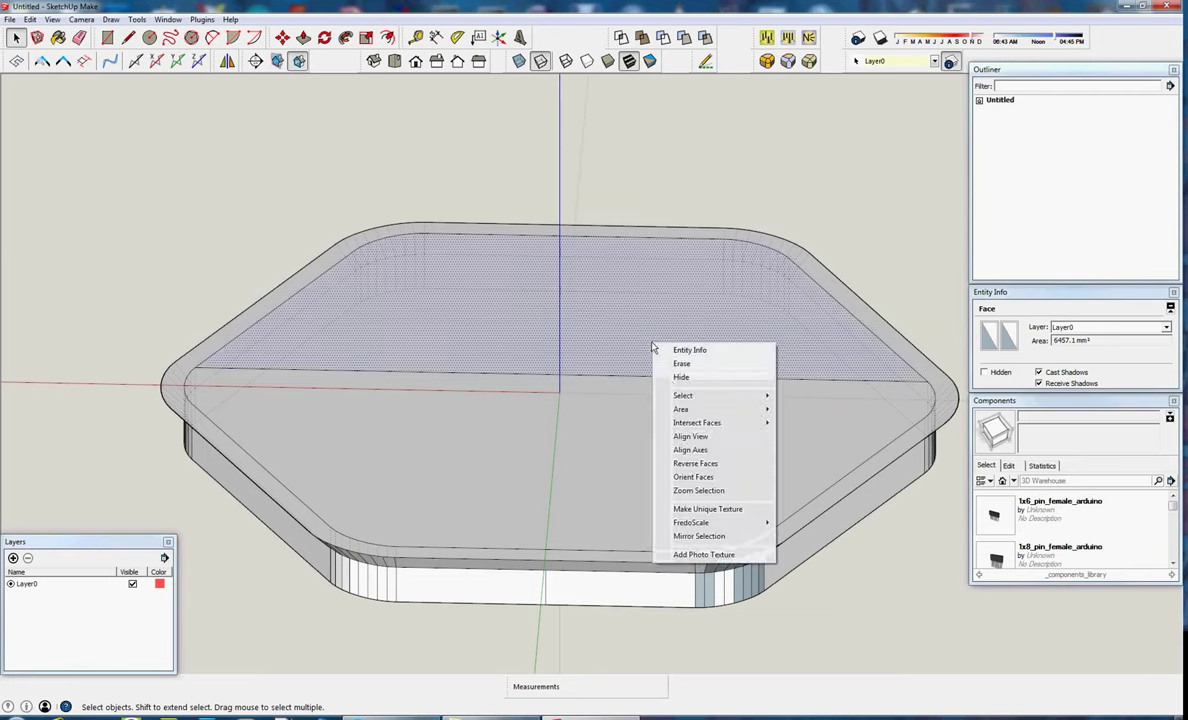
click(680, 484)
mouse_move(671, 476)
middle_down()
mouse_move(605, 365)
mouse_move(565, 201)
mouse_move(495, 392)
mouse_move(191, 544)
mouse_move(522, 544)
mouse_move(653, 381)
middle_up()
click(648, 385)
key(Delete)
Delete the lid's extra boundary edges and Push/Pull the lid up about 6.7 mm.
double_click(585, 447)
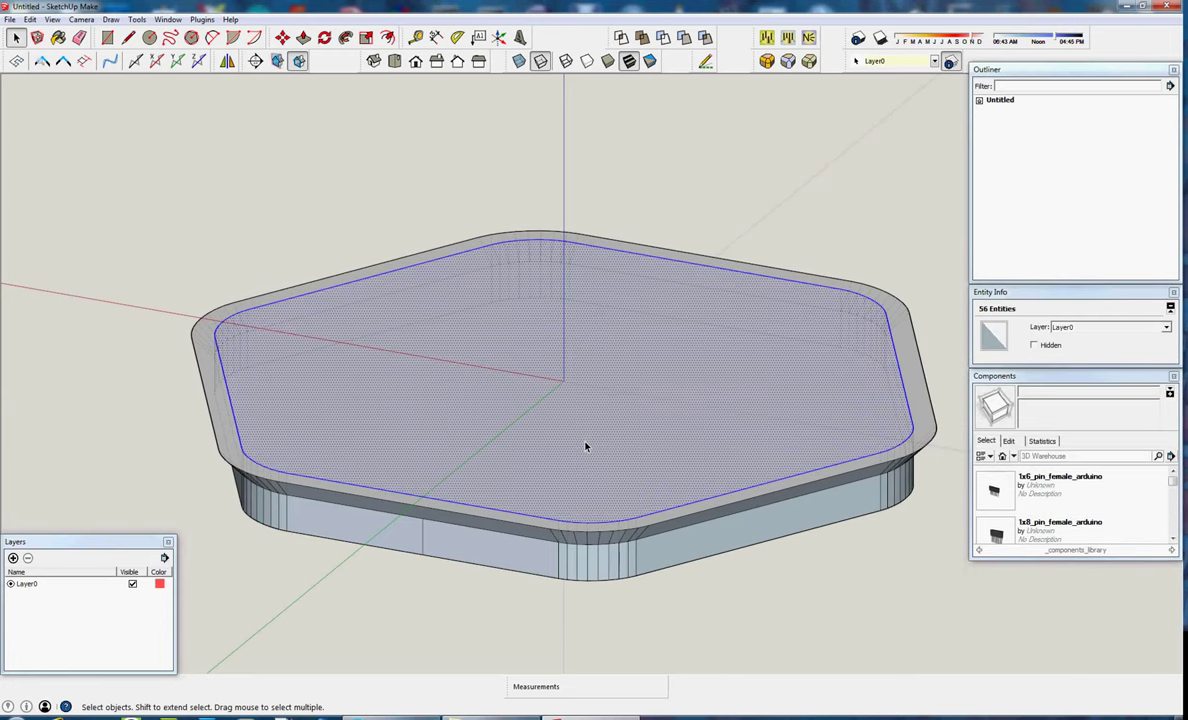
shift+click(587, 446)
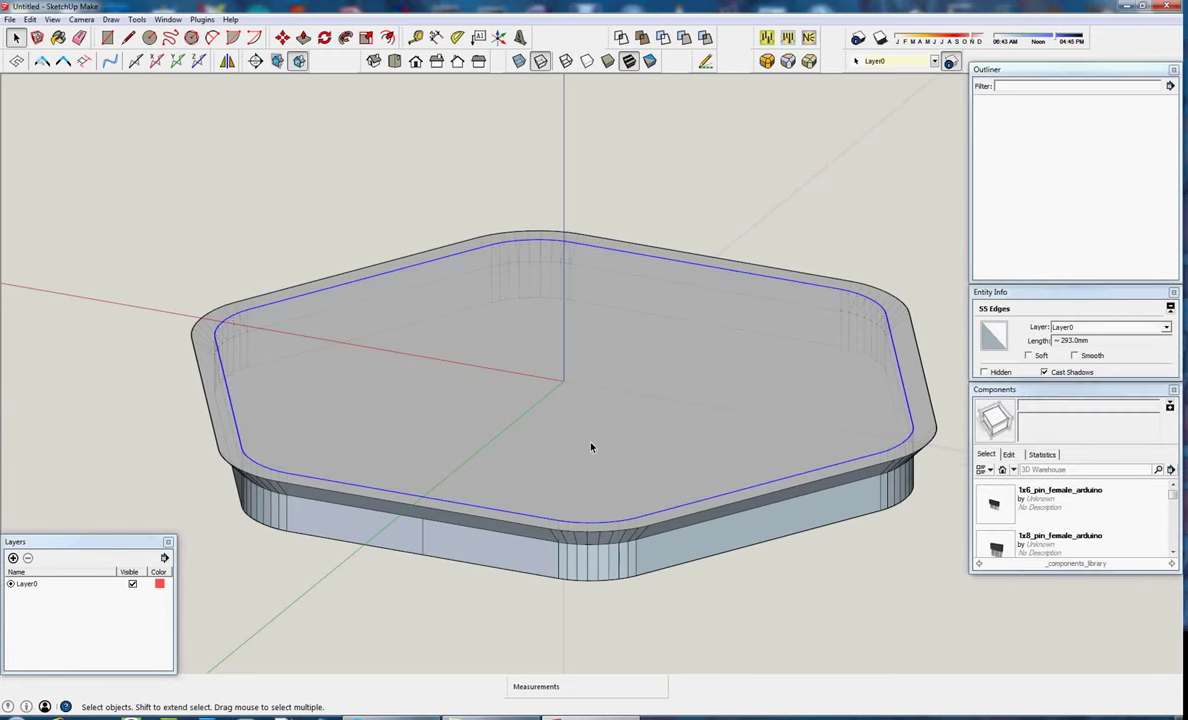
key(Delete)
click(620, 463)
key(p)
mouse_move(620, 463)
mouse_down()
mouse_move(633, 420)
mouse_move(618, 437)
mouse_up()
key(space)
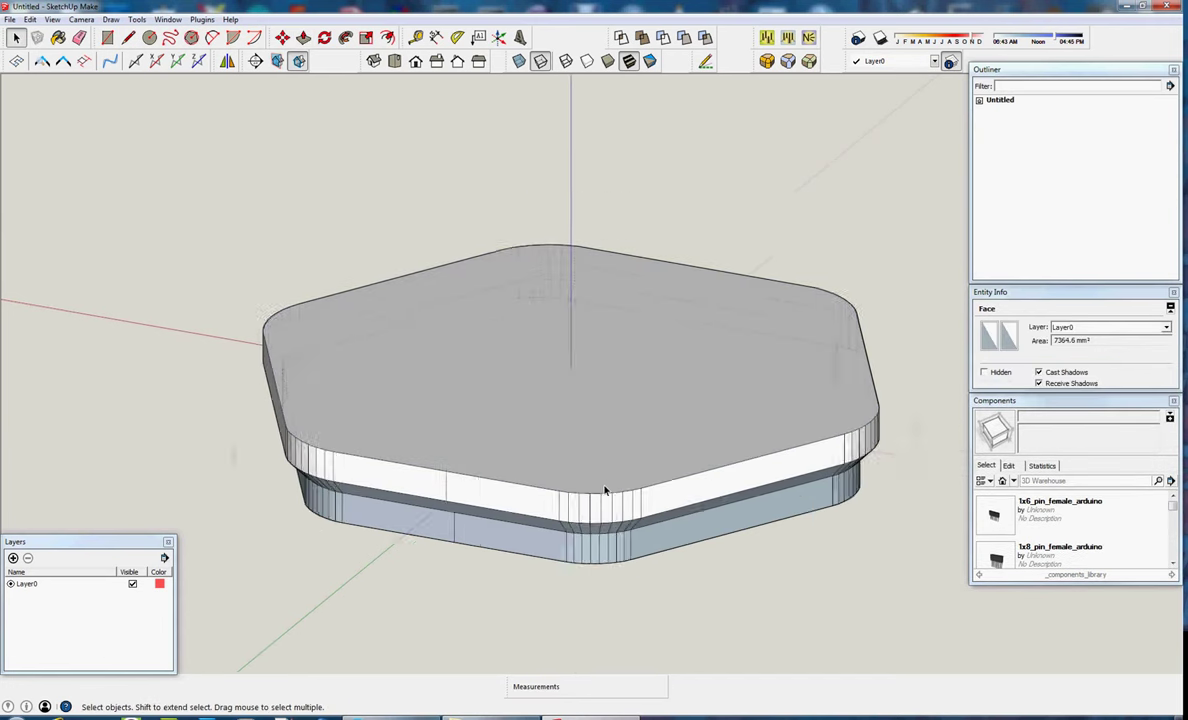
middle_drag(618, 437, 622, 357)
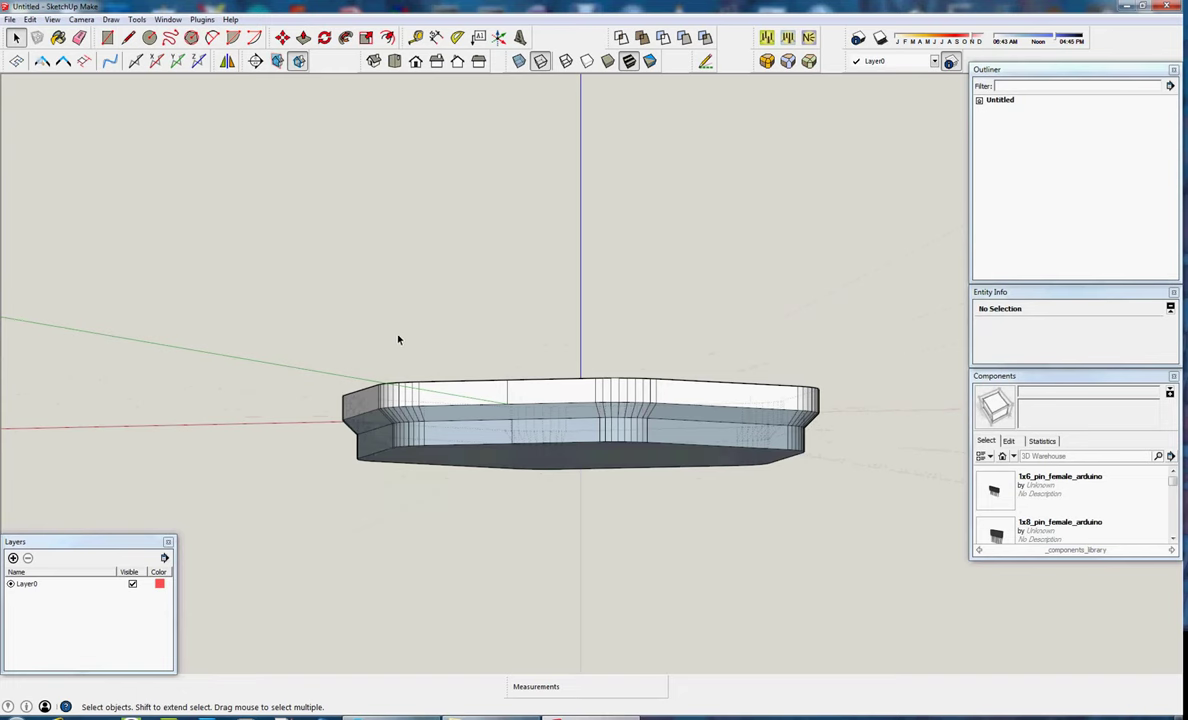
In Front view, select the whole model and move it 5 mm down the blue axis.
click(416, 62)
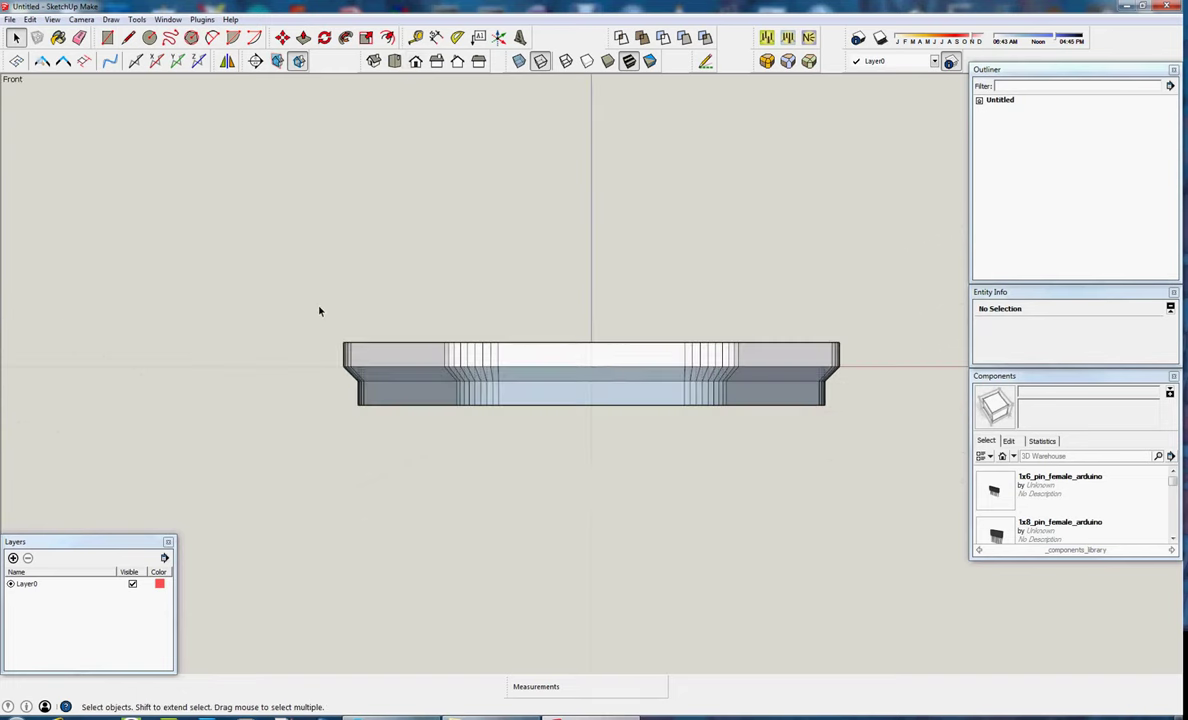
drag(319, 311, 846, 460)
key(m)
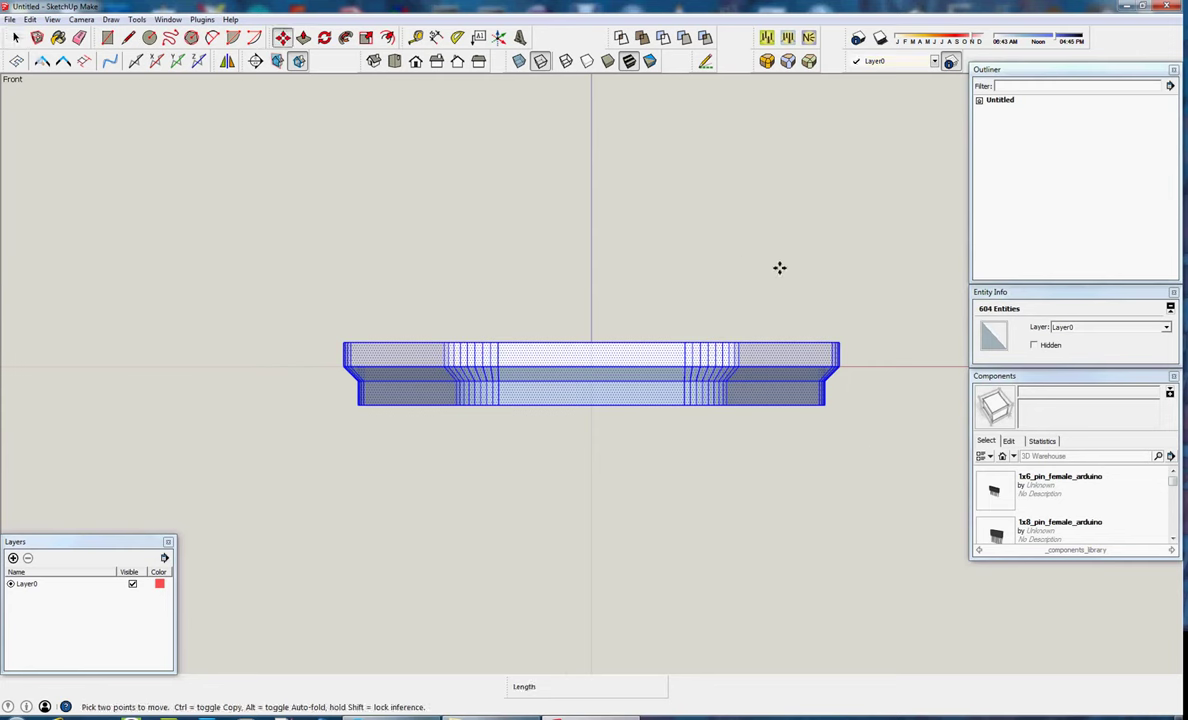
click(739, 236)
text(5)
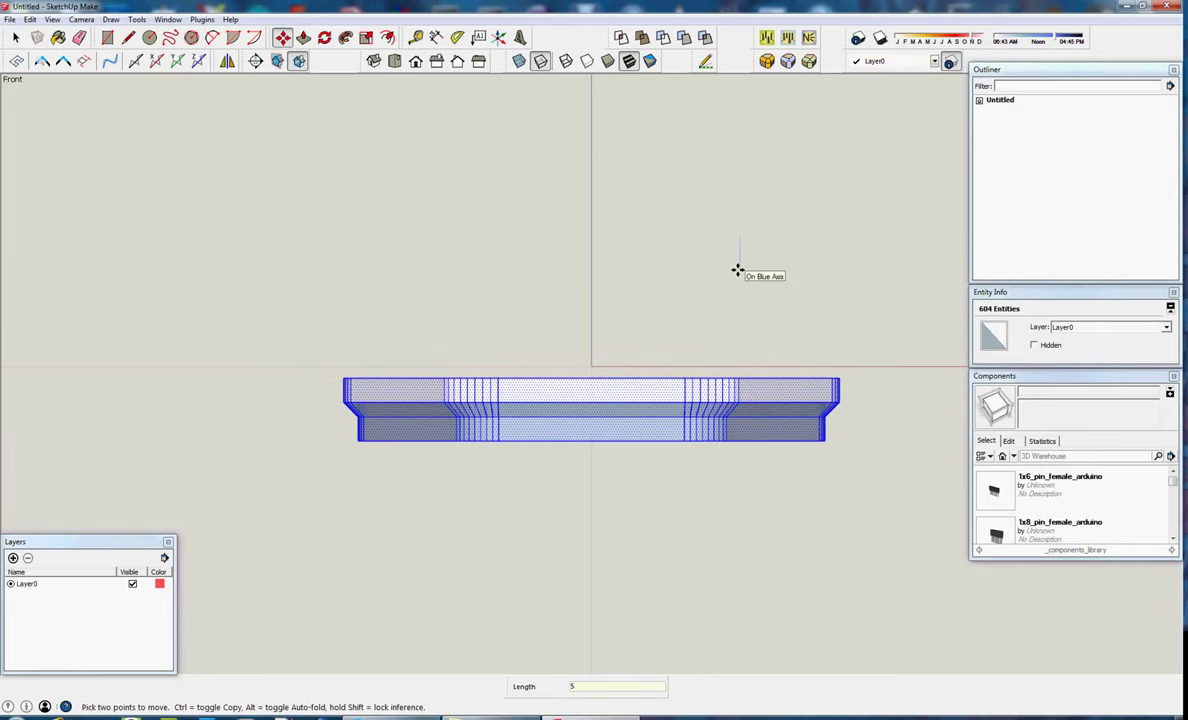
key(Return)
key(space)
Reselect all 604 entities of the tray model with a window selection.
click(700, 305)
drag(296, 312, 885, 479)
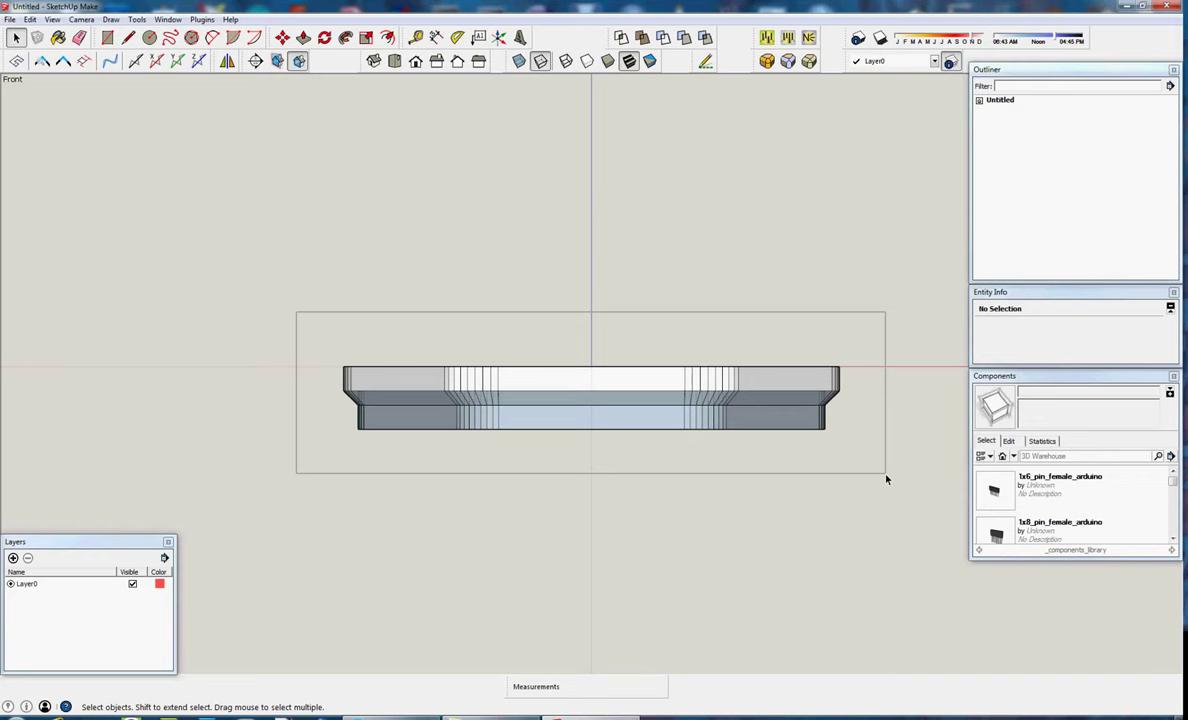
drag(885, 479, 885, 480)
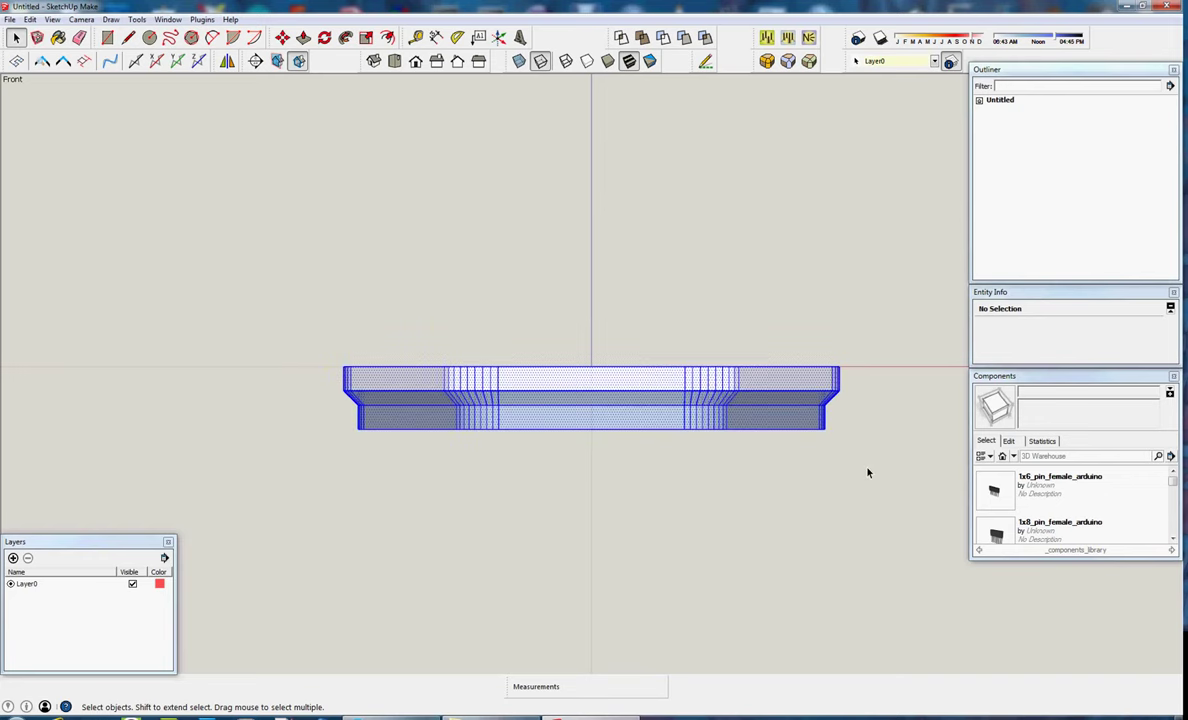
Make the selected tray geometry into a single group.
right_click(655, 379)
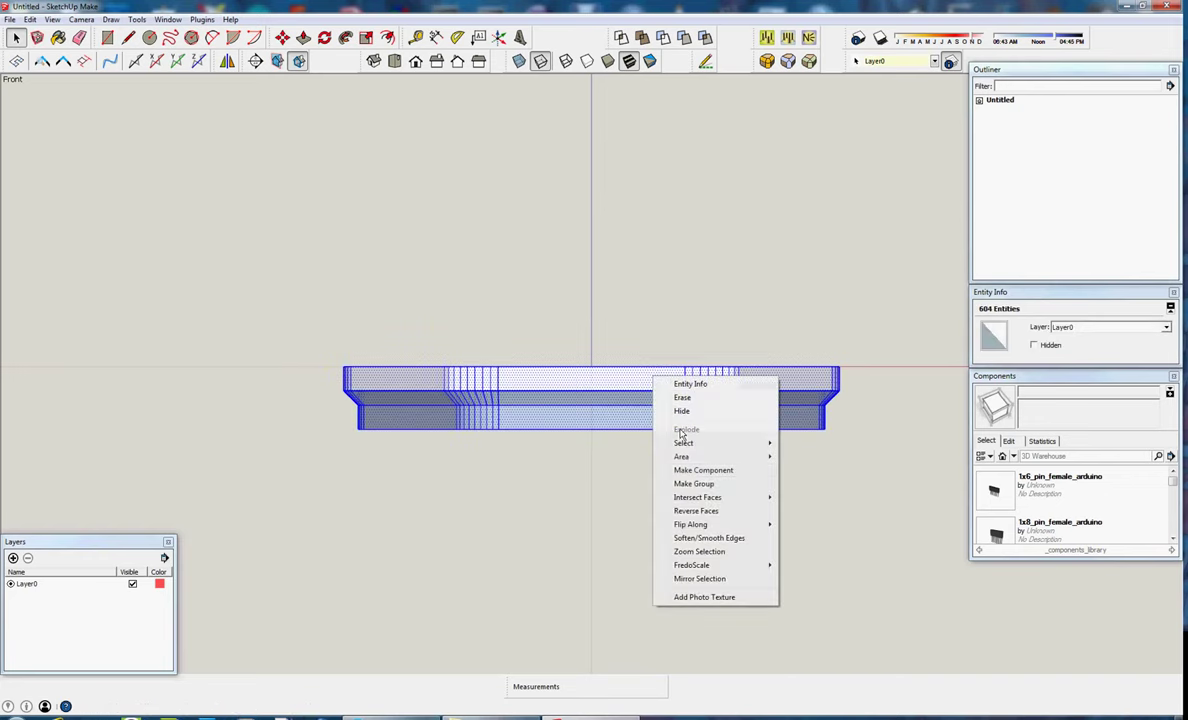
click(690, 484)
mouse_move(710, 323)
middle_down()
mouse_move(644, 440)
mouse_move(661, 400)
middle_up()
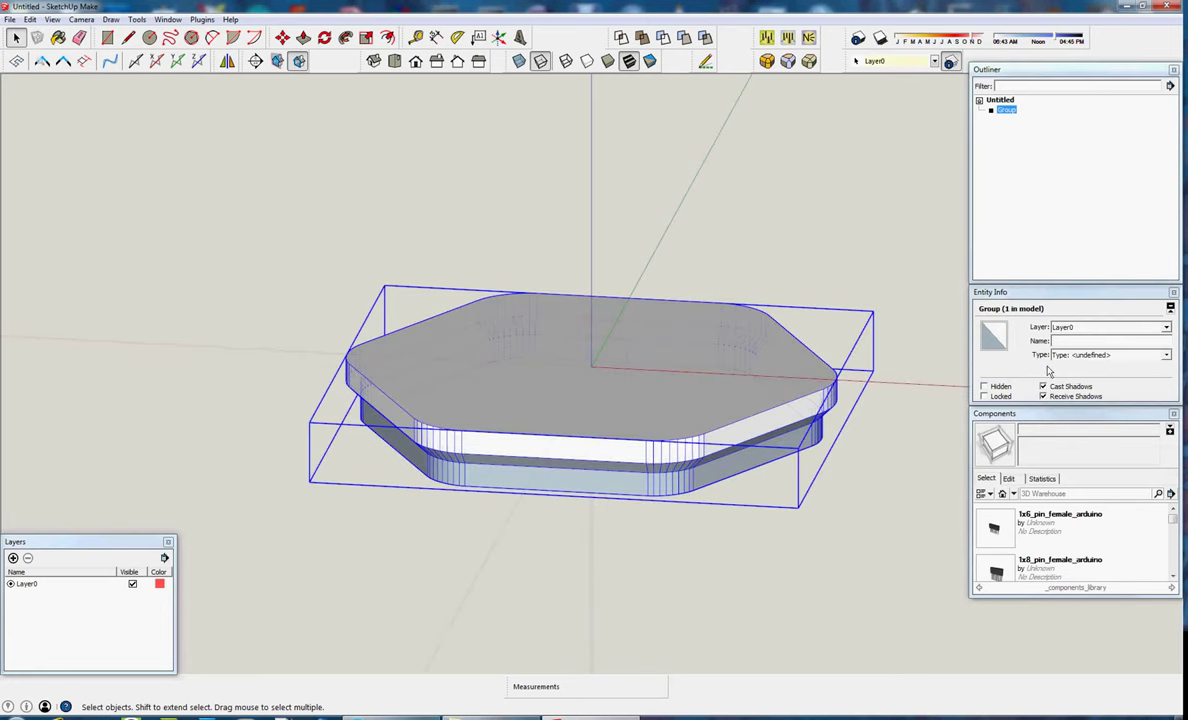
scroll(665, 304, up, 2)
scroll(665, 304, up, 5)
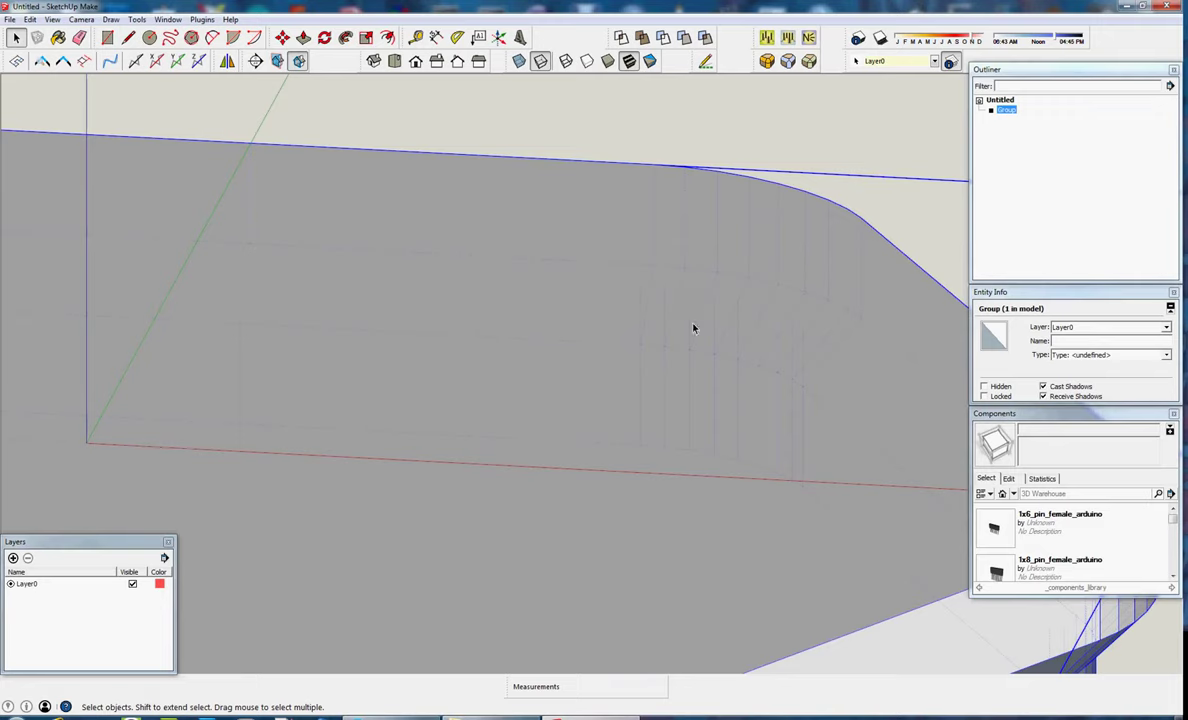
scroll(693, 328, down, 2)
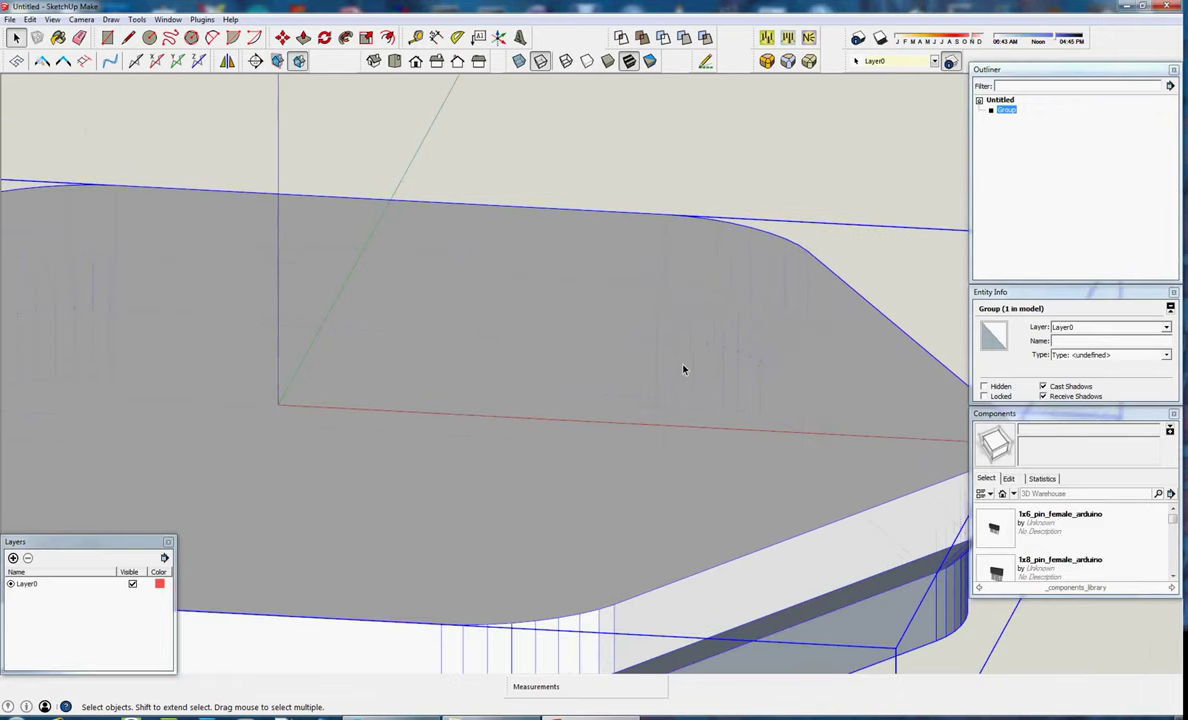
scroll(690, 300, down, 3)
scroll(680, 280, up, 1)
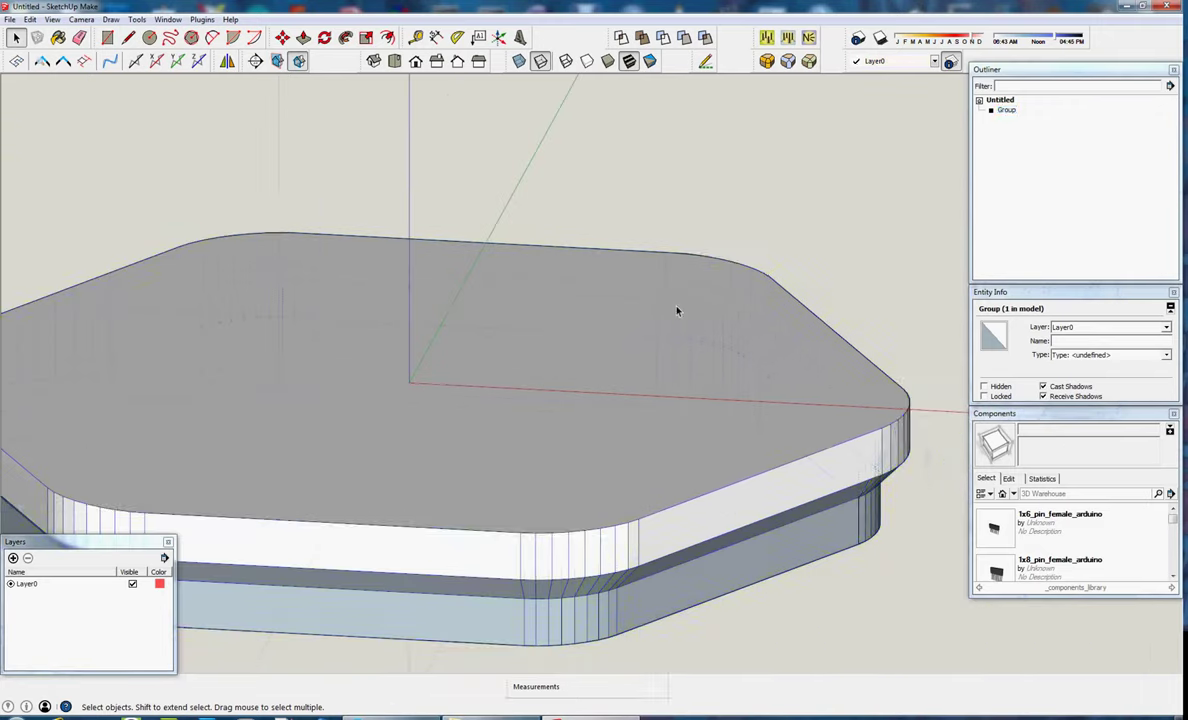
Run CleanUp³ Erase Stray Edges, leaving a solid group of 89827.1 mm³ volume.
click(201, 20)
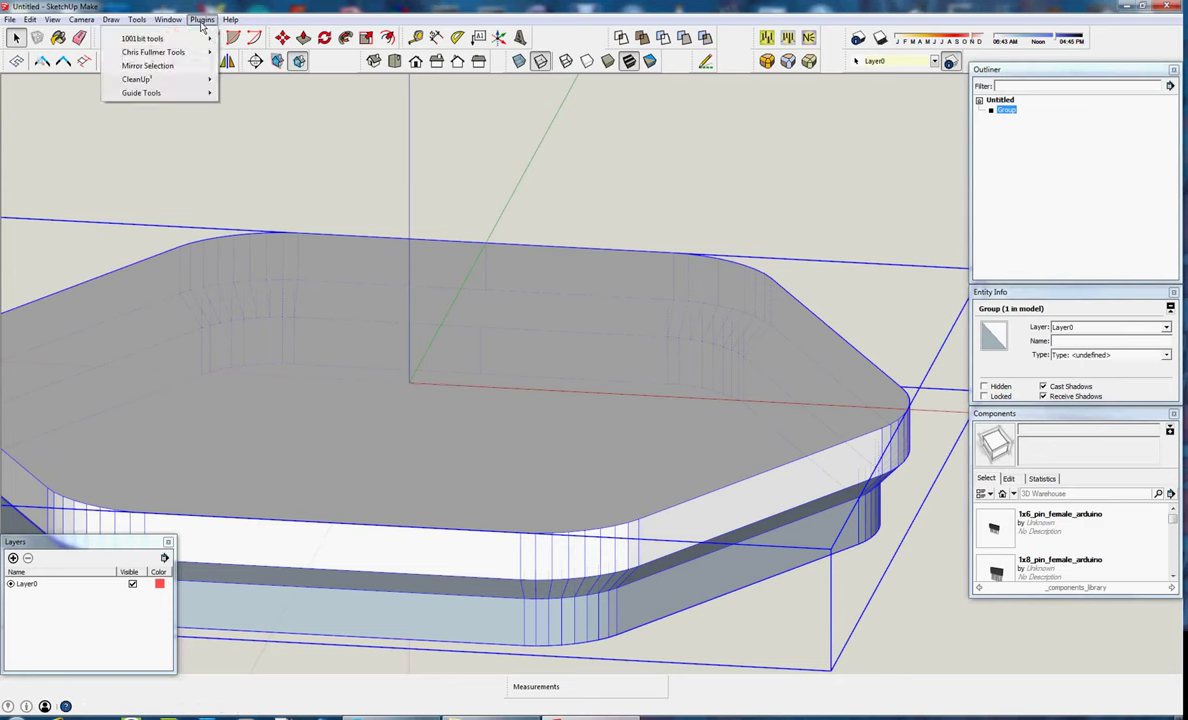
mouse_move(137, 79)
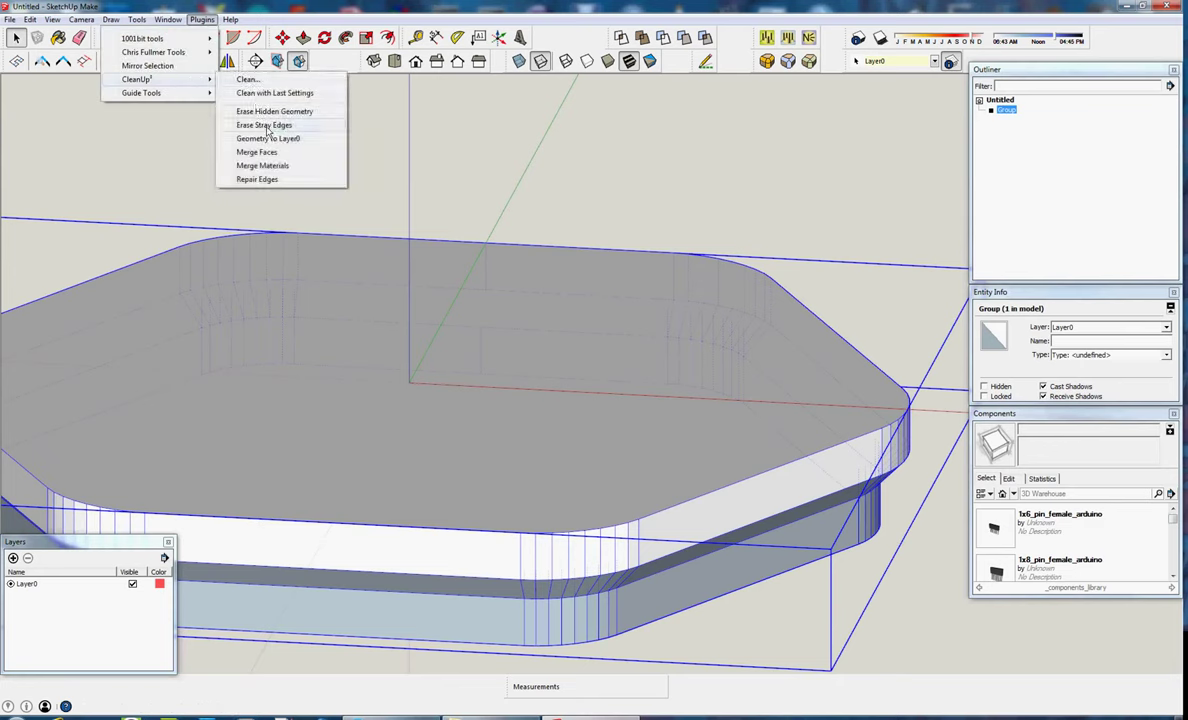
click(270, 125)
scroll(642, 326, up, 3)
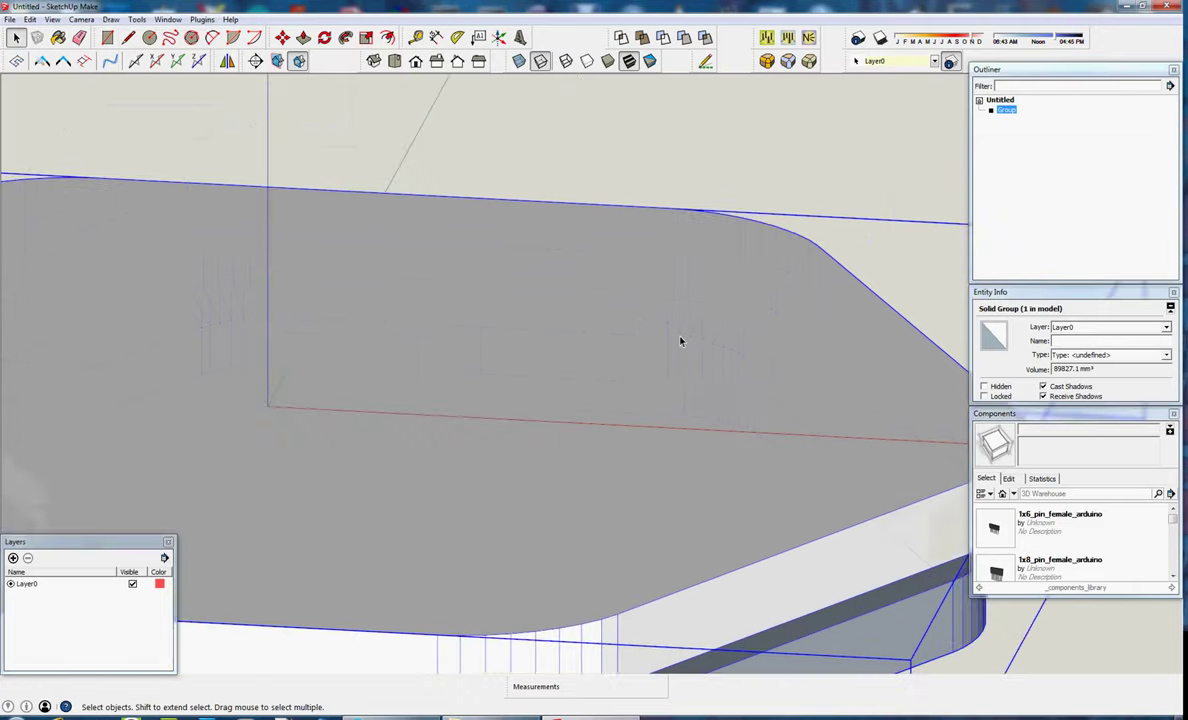
scroll(696, 338, down, 2)
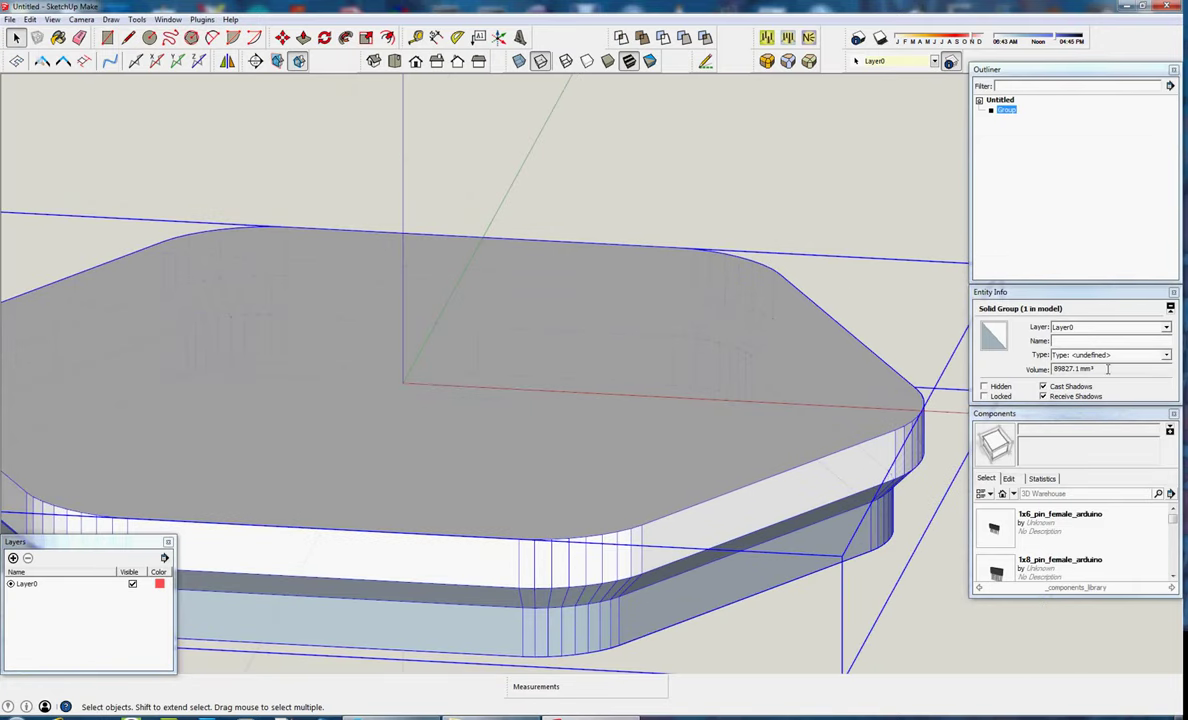
scroll(669, 386, down, 4)
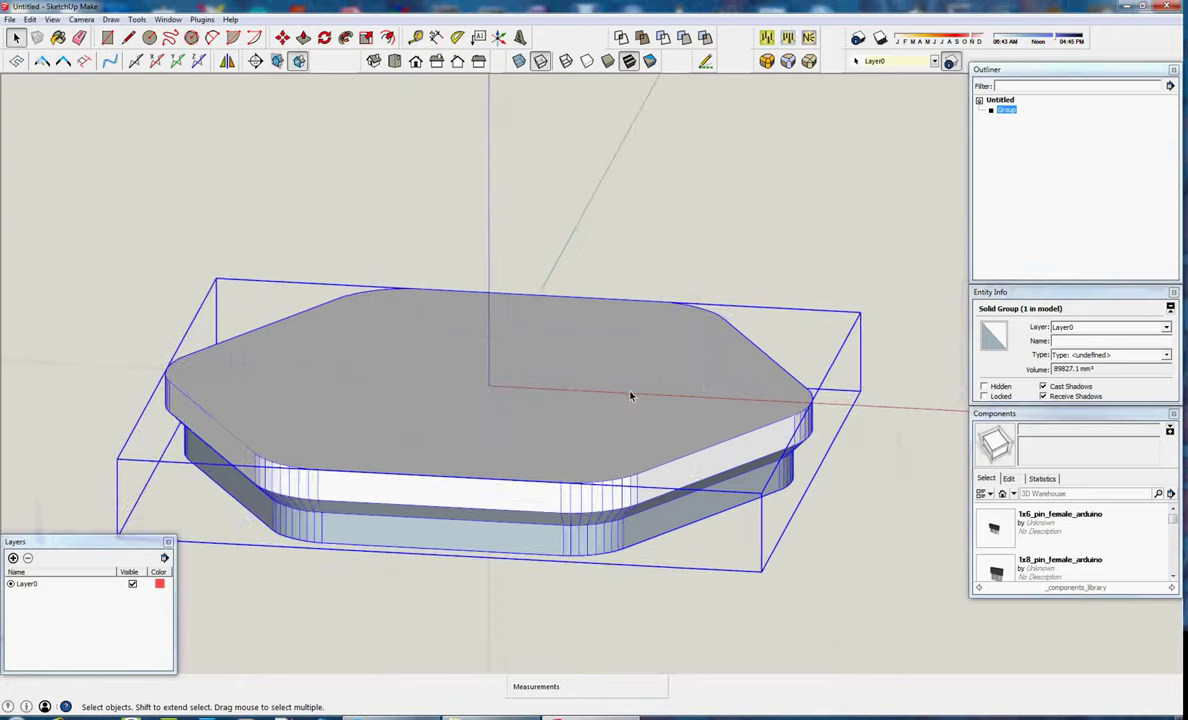
scroll(631, 395, down, 1)
click(648, 532)
Apply Orient Faces to a reversed lower side wall so all outer tray faces point outward.
mouse_move(650, 532)
middle_down()
mouse_move(612, 228)
mouse_move(650, 411)
middle_up()
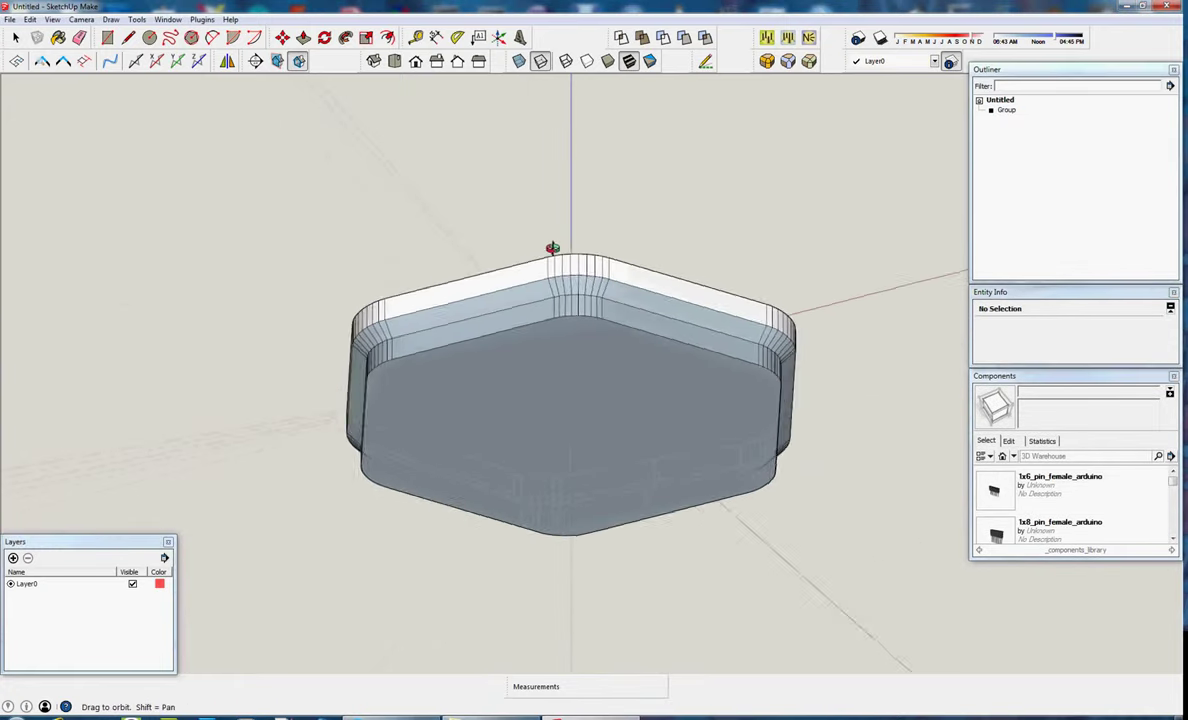
scroll(650, 411, up, 2)
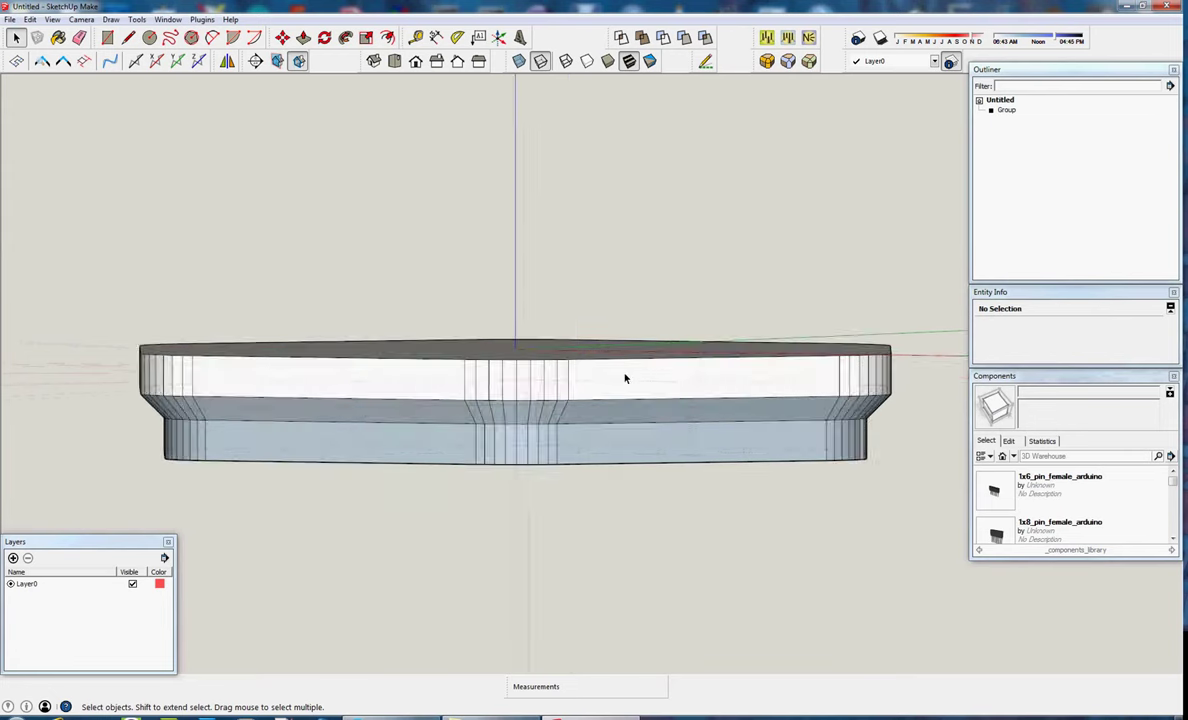
right_click(627, 386)
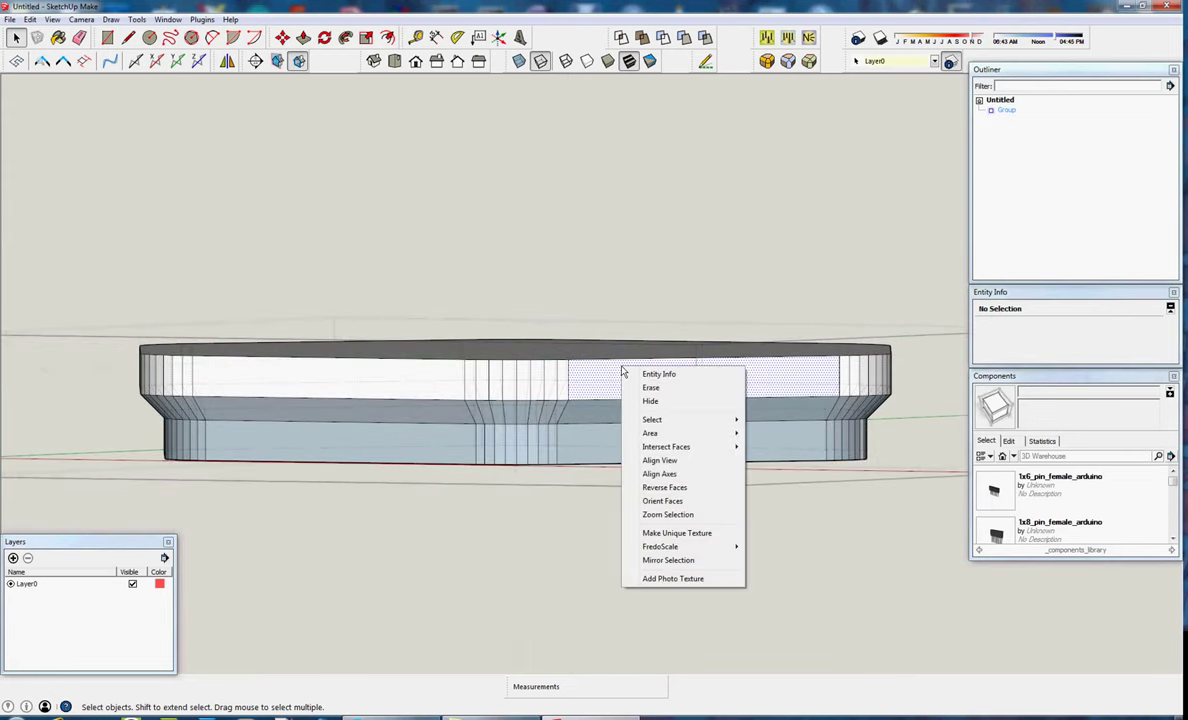
click(652, 501)
scroll(652, 503, down, 3)
click(626, 516)
mouse_move(626, 516)
middle_down()
mouse_move(229, 426)
mouse_move(419, 469)
mouse_move(167, 339)
mouse_move(549, 476)
mouse_move(927, 585)
mouse_move(615, 416)
mouse_move(695, 400)
mouse_move(788, 432)
middle_up()
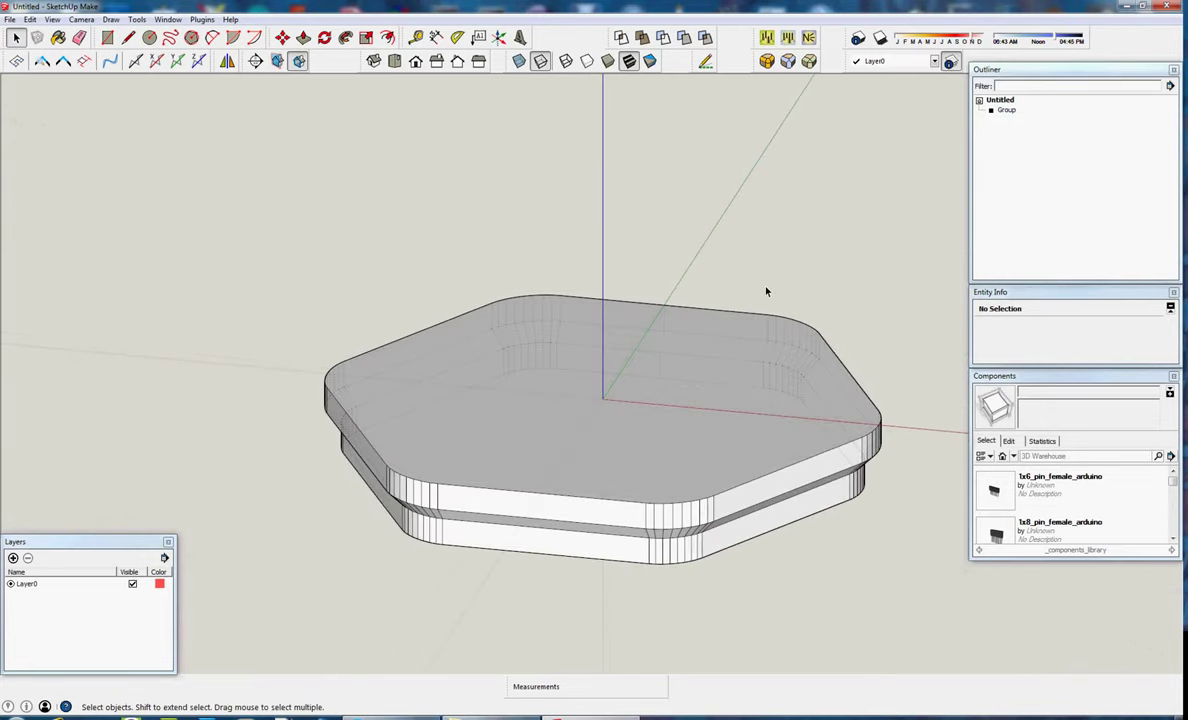